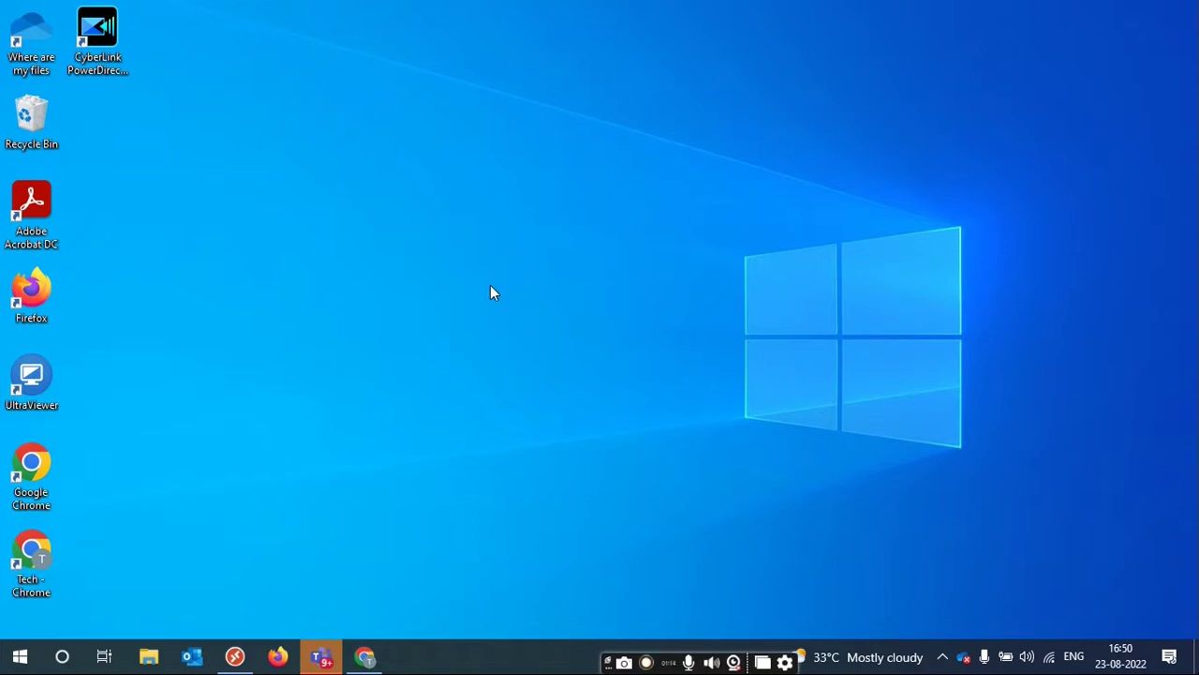
- Restore the minimized Chrome window showing the Microsoft Office Home page
{"action": "left_click", "coordinate": [368, 661]}
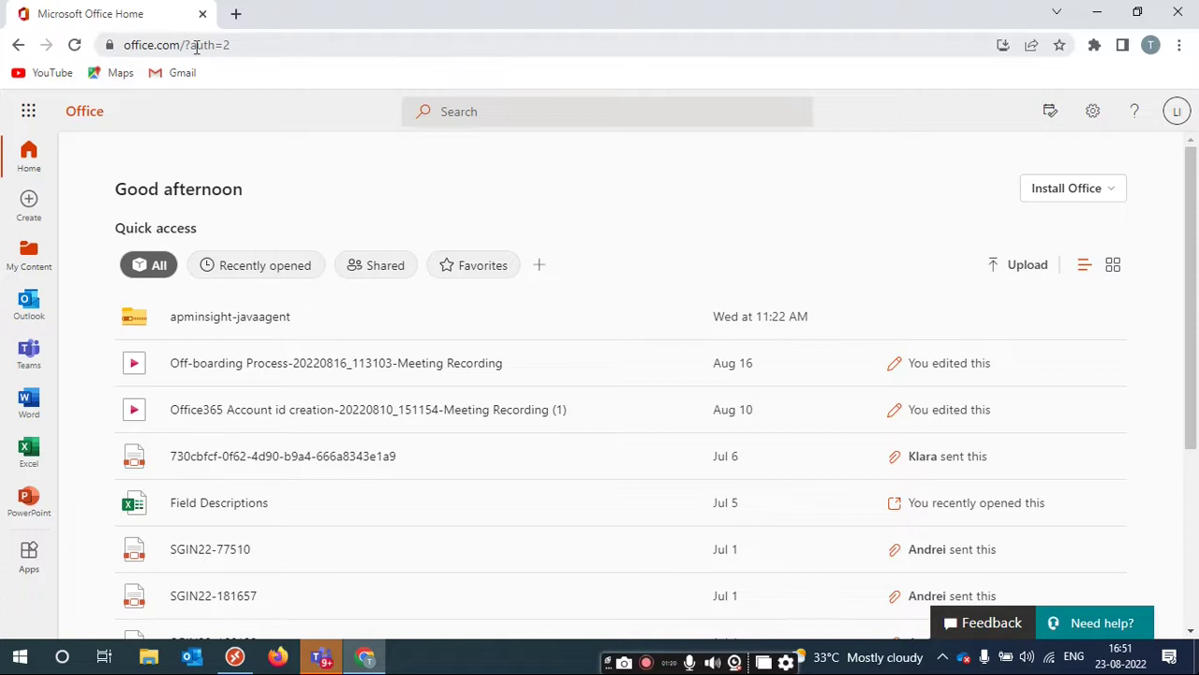
- Open the Microsoft 365 admin center's Active users list from the app launcher
{"action": "left_click", "coordinate": [24, 111]}
{"action": "left_click", "coordinate": [155, 398]}
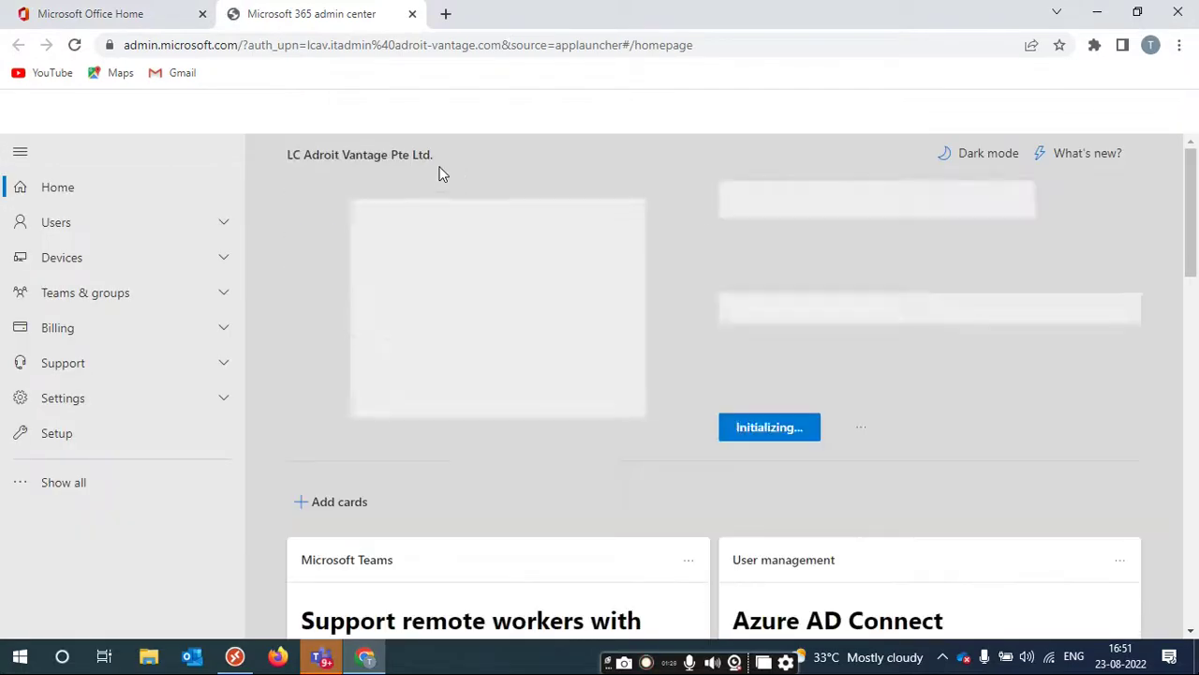
{"action": "left_click", "coordinate": [115, 225]}
{"action": "left_click", "coordinate": [140, 253]}
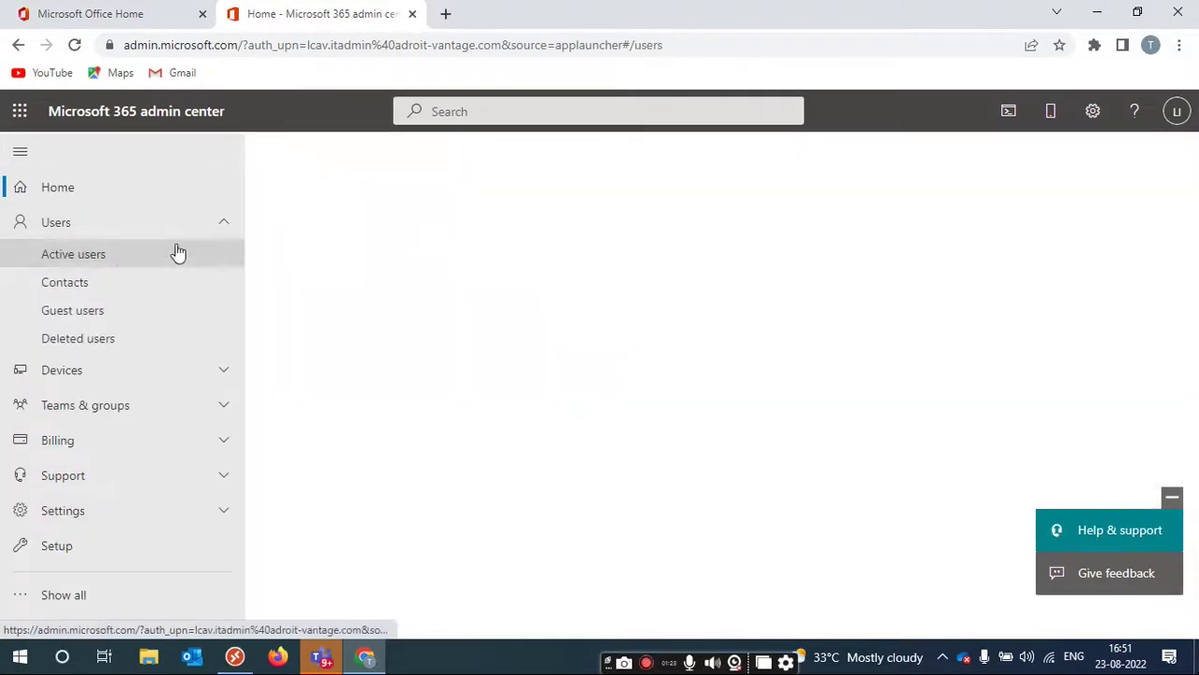
- Search for 'first', open First User's details, and go to Manage multifactor authentication
{"action": "left_click", "coordinate": [614, 112]}
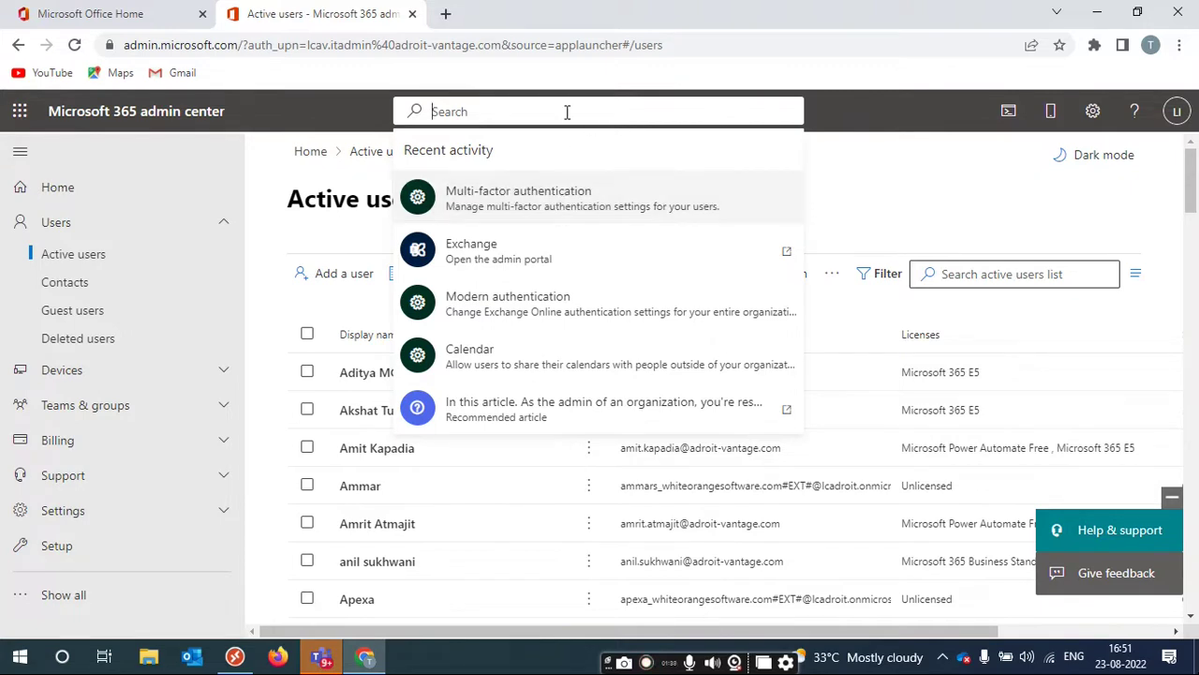
{"action": "type", "text": "first"}
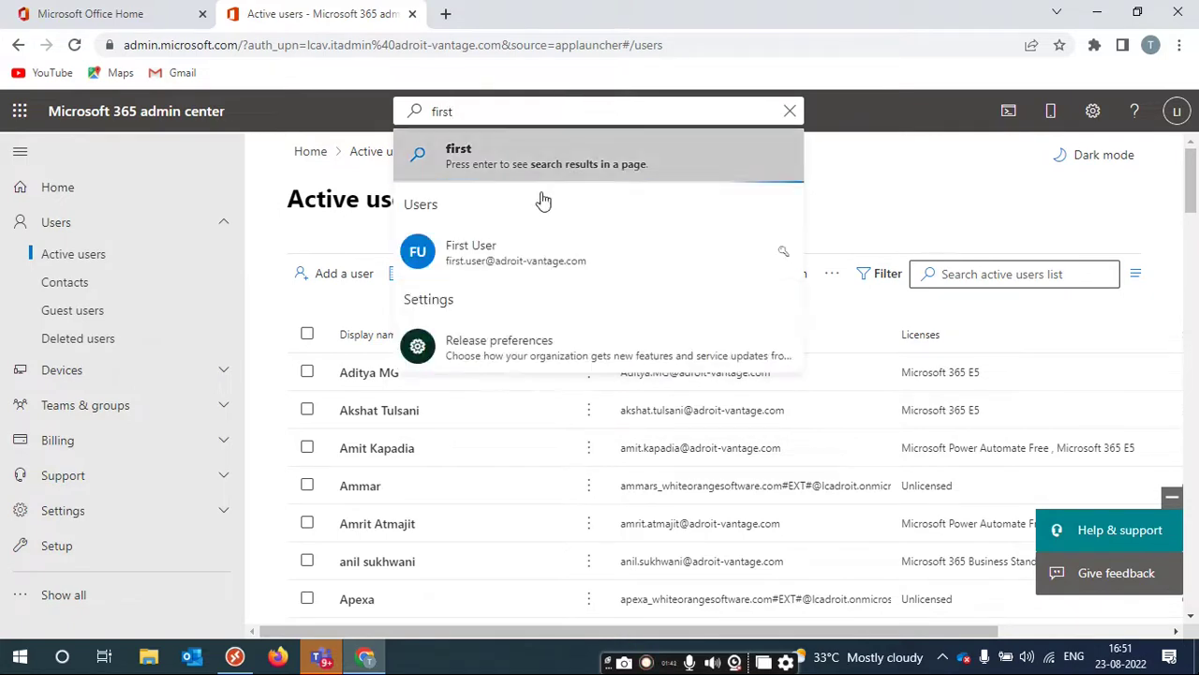
{"action": "left_click", "coordinate": [515, 255]}
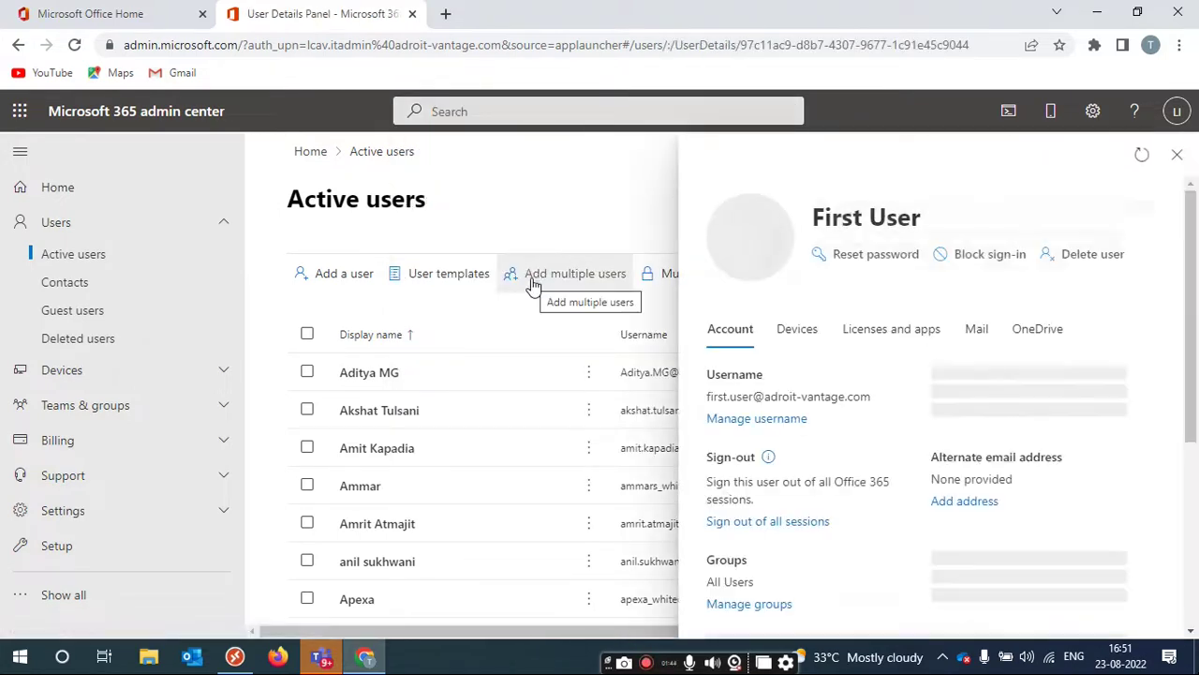
{"action": "scroll", "coordinate": [882, 429], "scroll_direction": "down", "scroll_amount": 4}
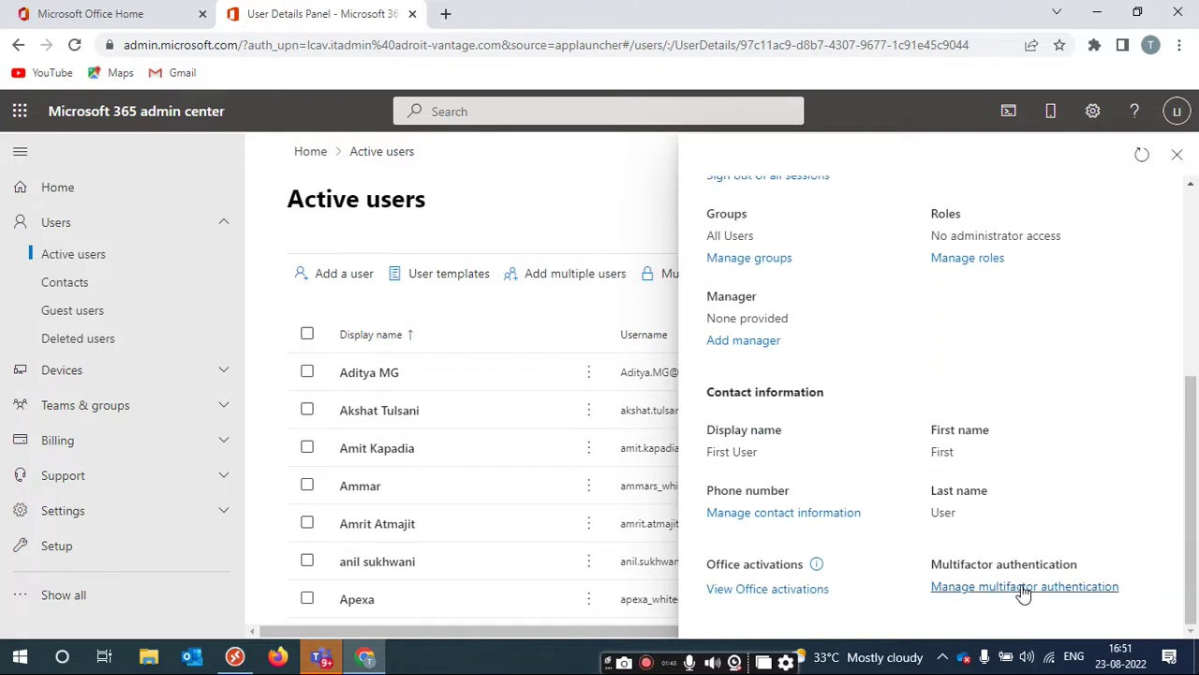
{"action": "left_click", "coordinate": [1023, 587]}
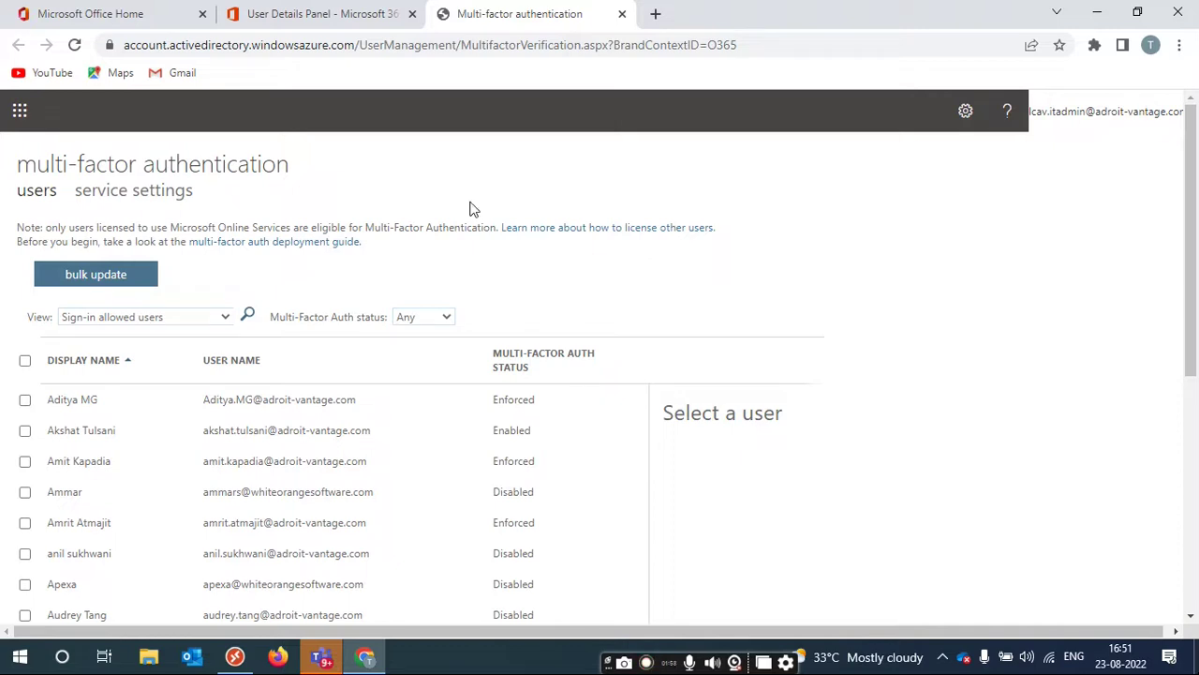
- Filter the MFA user list by 'first' and select First User
{"action": "left_click", "coordinate": [249, 314]}
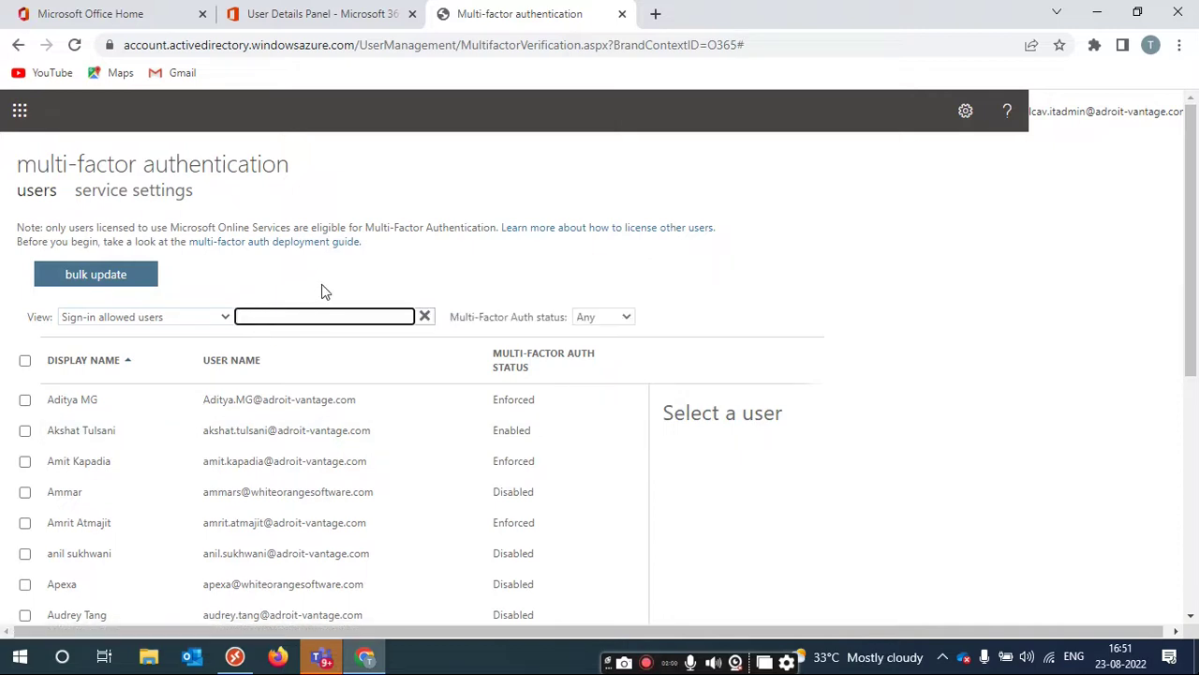
{"action": "type", "text": "first"}
{"action": "key", "text": "Return"}
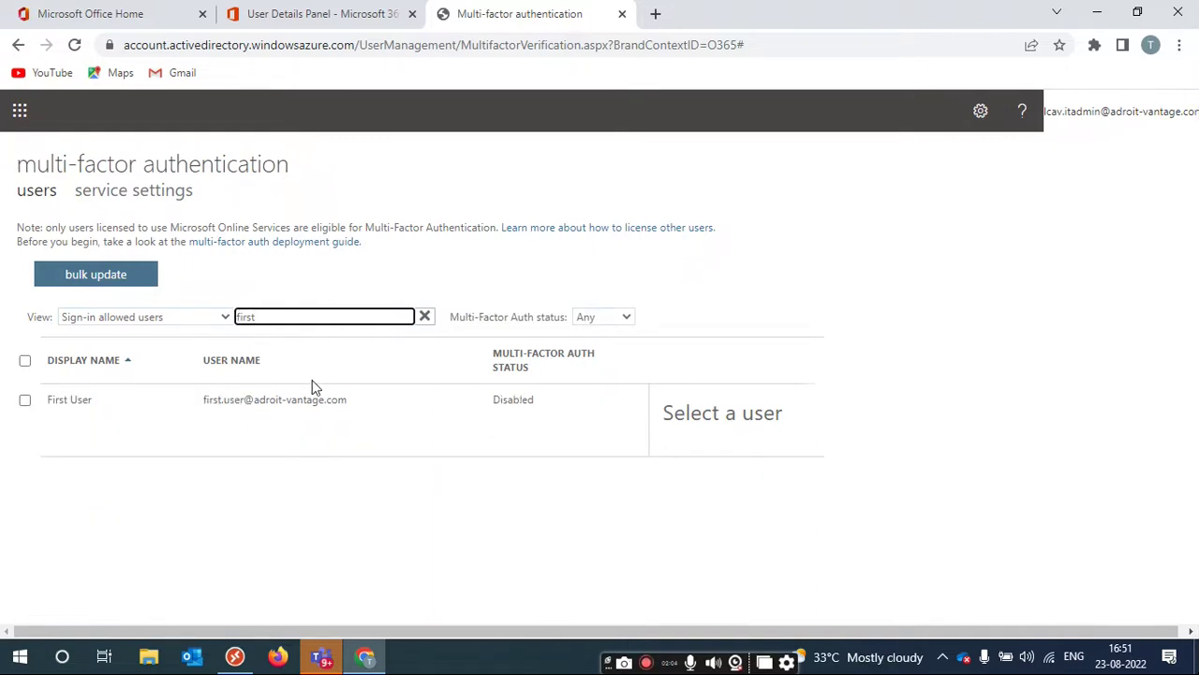
{"action": "left_click", "coordinate": [313, 398]}
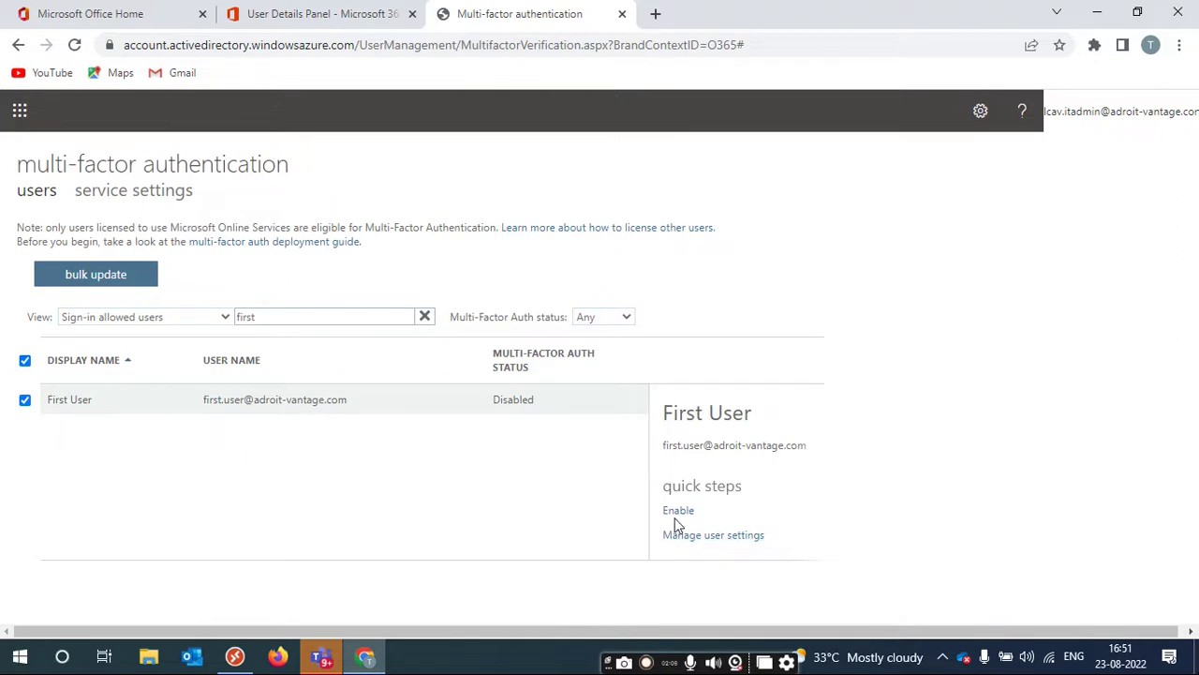
- Enable multi-factor authentication for First User and return to the admin center tab
{"action": "left_click", "coordinate": [678, 511]}
{"action": "left_click", "coordinate": [747, 453]}
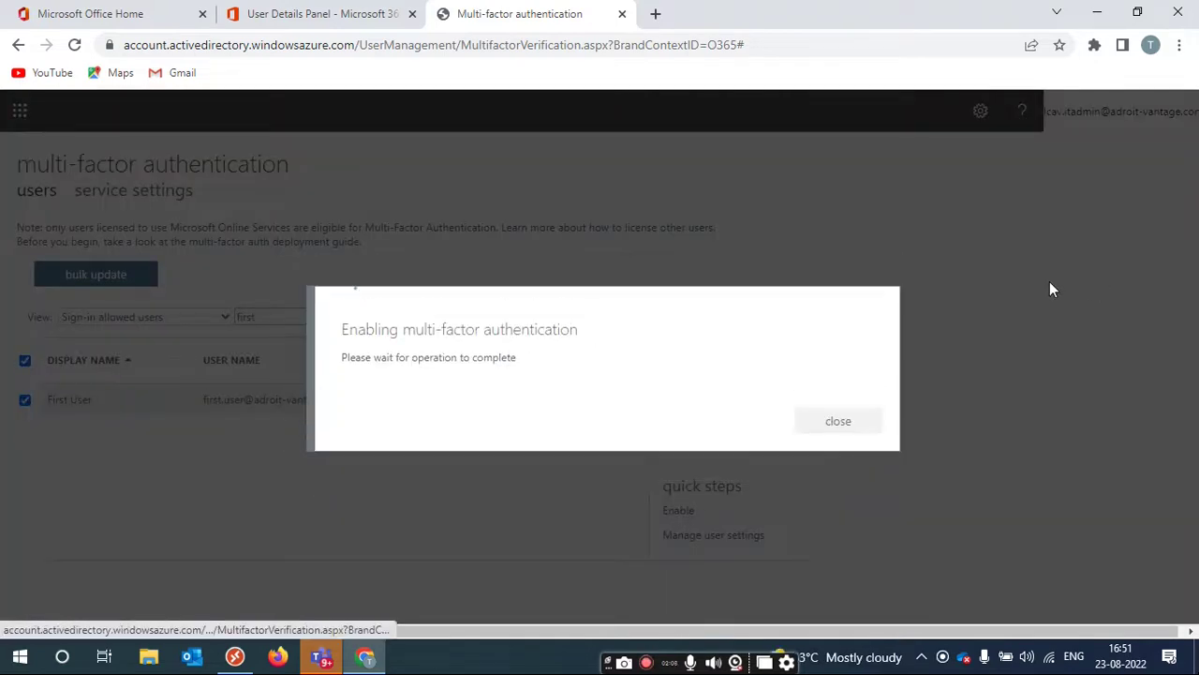
{"action": "left_click", "coordinate": [845, 431]}
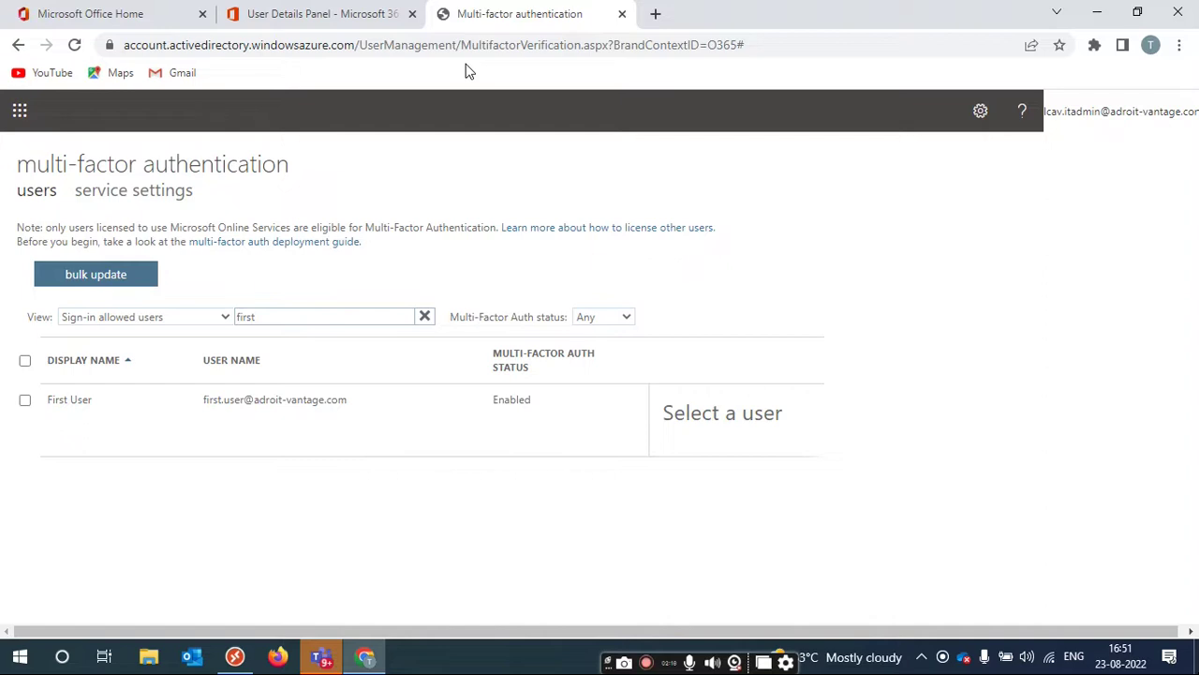
{"action": "left_click", "coordinate": [334, 13]}
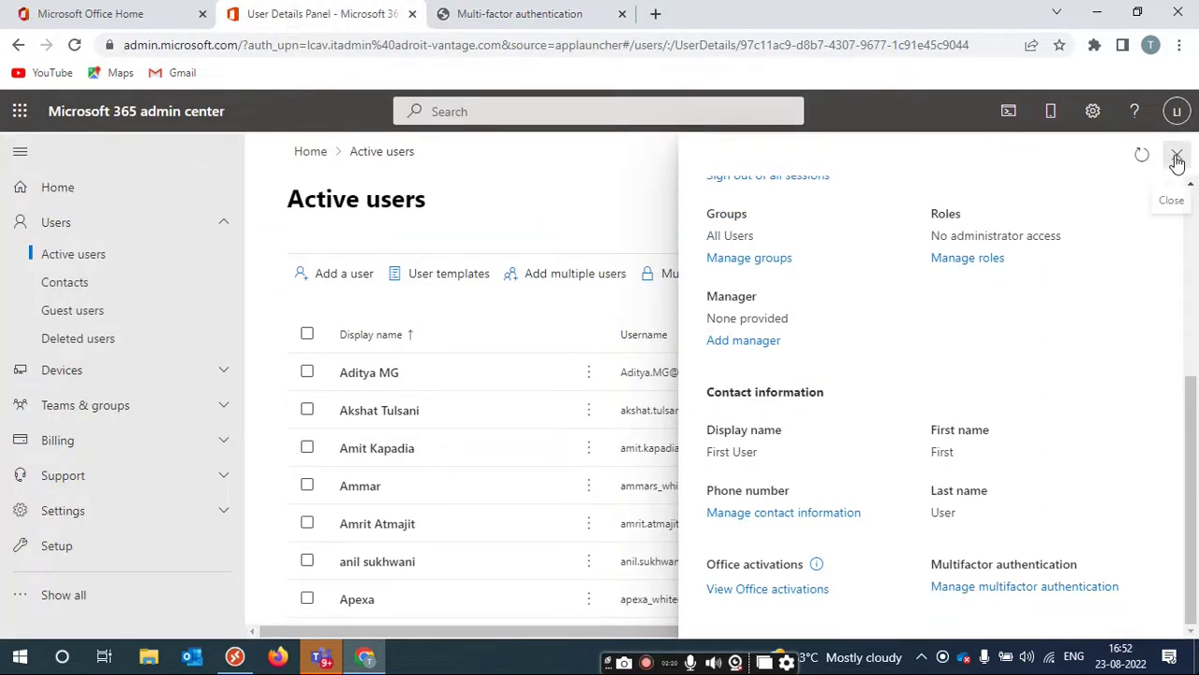
- Close First User's details panel and load portal.azure.com in a new tab
{"action": "left_click", "coordinate": [1176, 156]}
{"action": "left_click", "coordinate": [657, 14]}
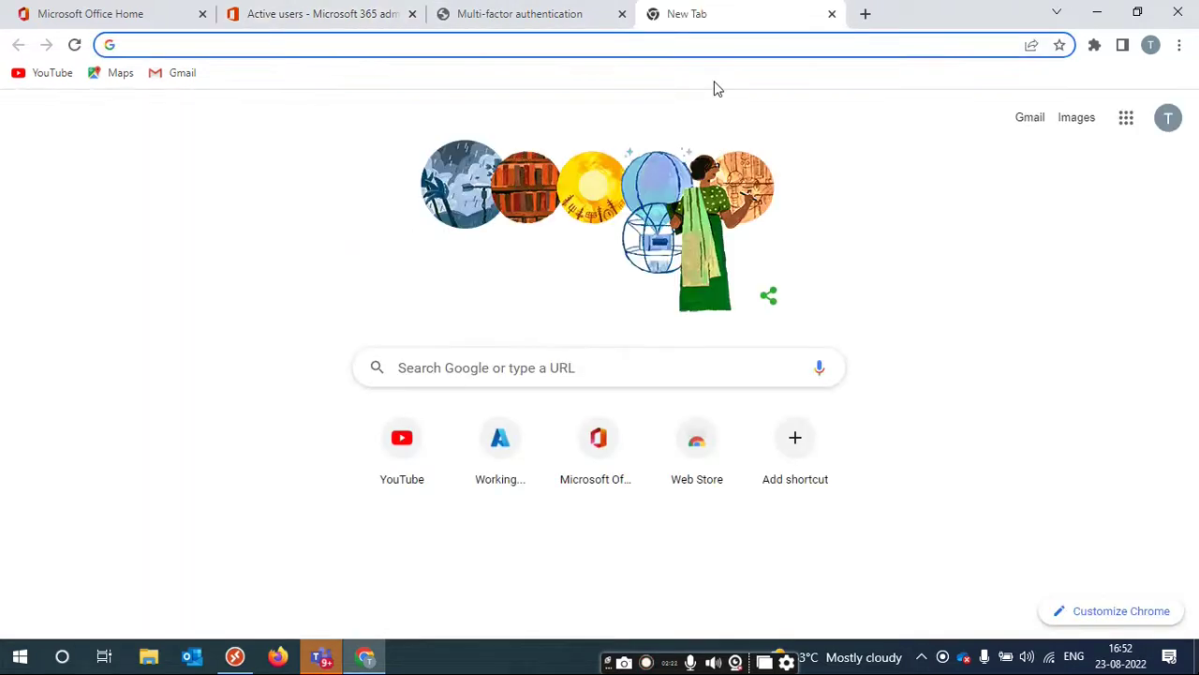
{"action": "type", "text": "portal.azure.com"}
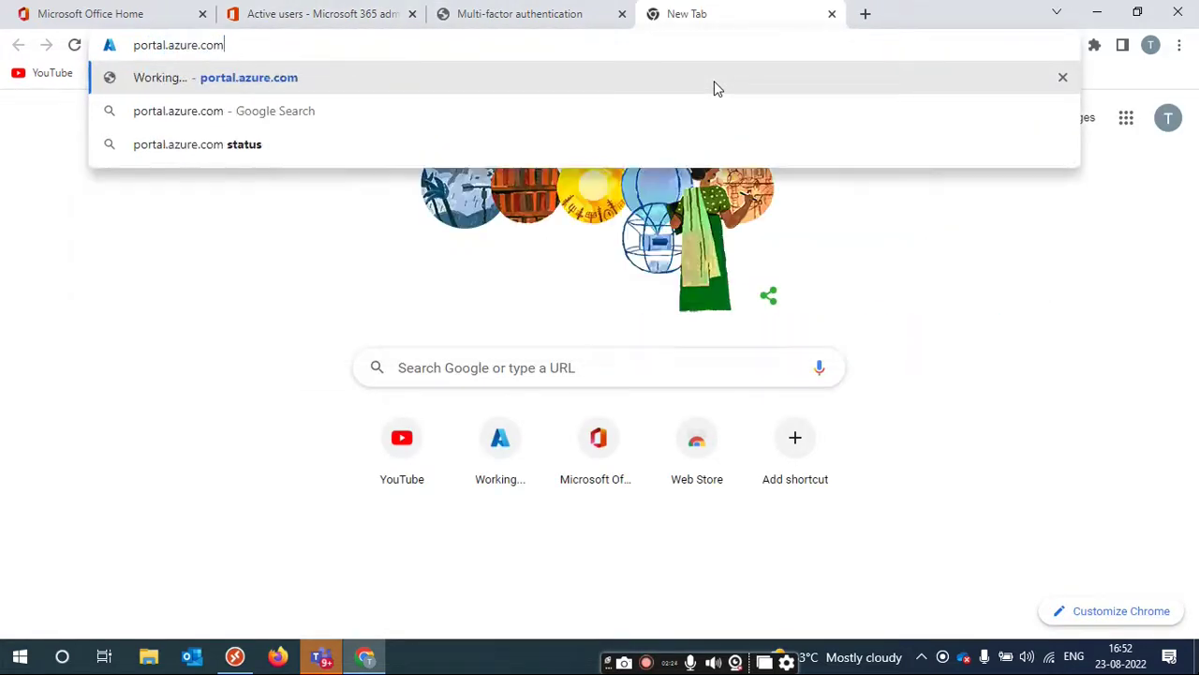
{"action": "key", "text": "Return"}
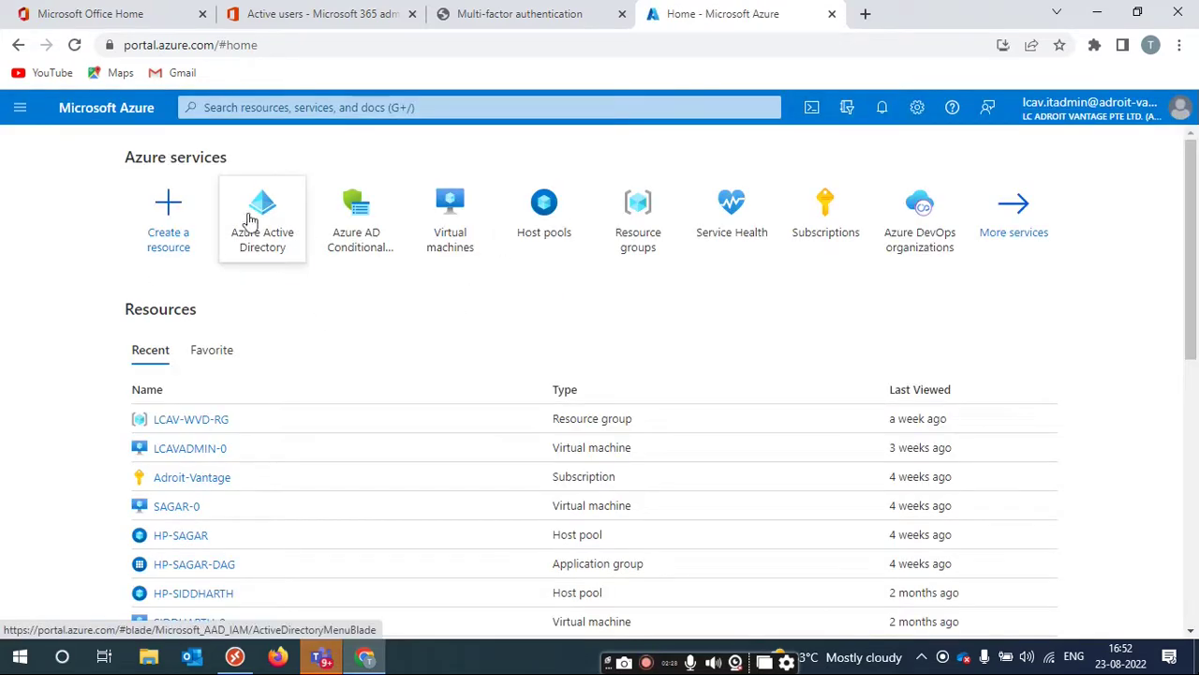
- In Azure Active Directory Users, search 'first' and open First User's Authentication methods
{"action": "left_click", "coordinate": [260, 208]}
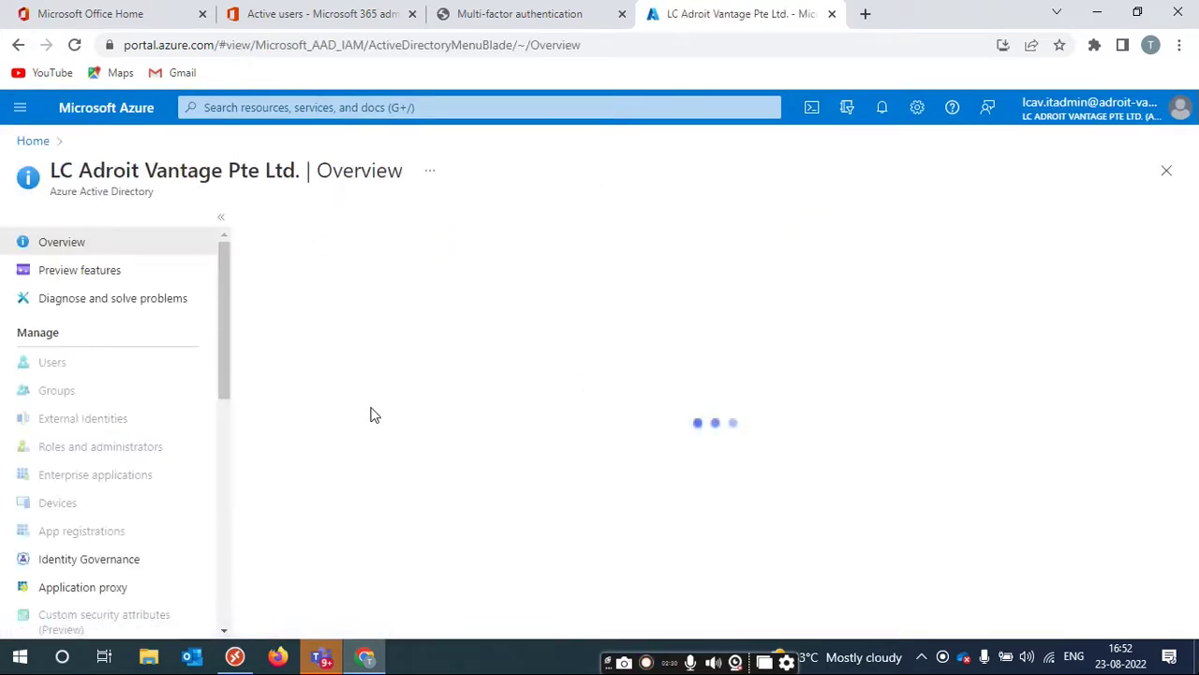
{"action": "left_click", "coordinate": [52, 360]}
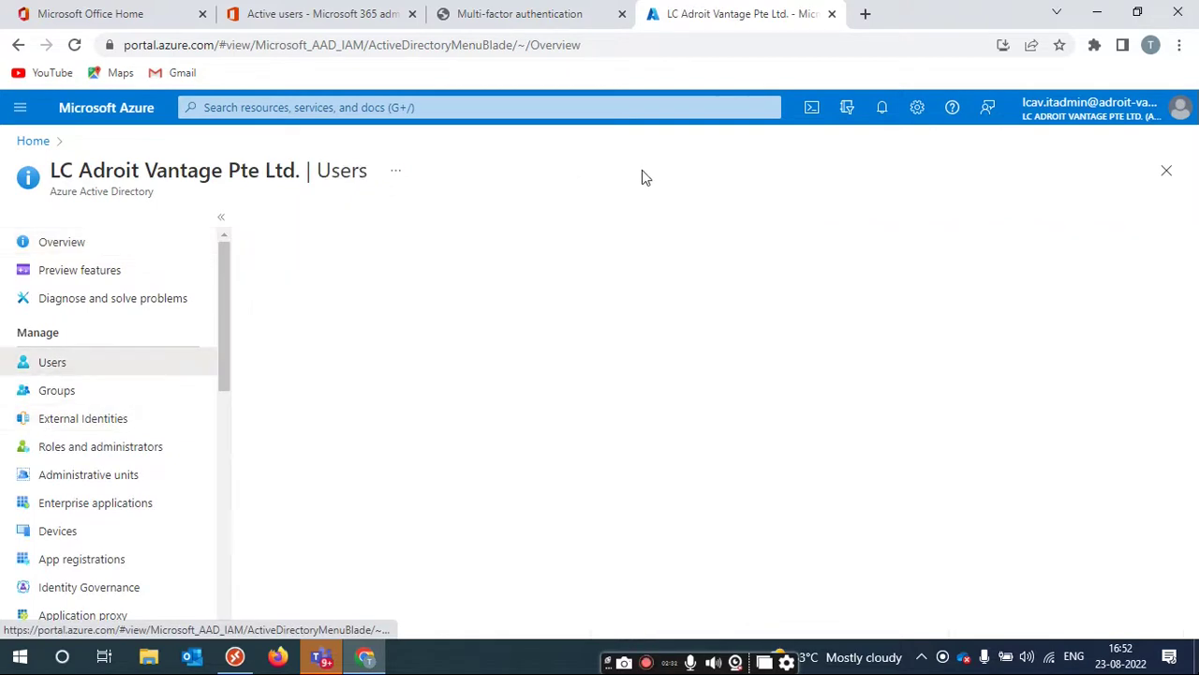
{"action": "left_click", "coordinate": [377, 308]}
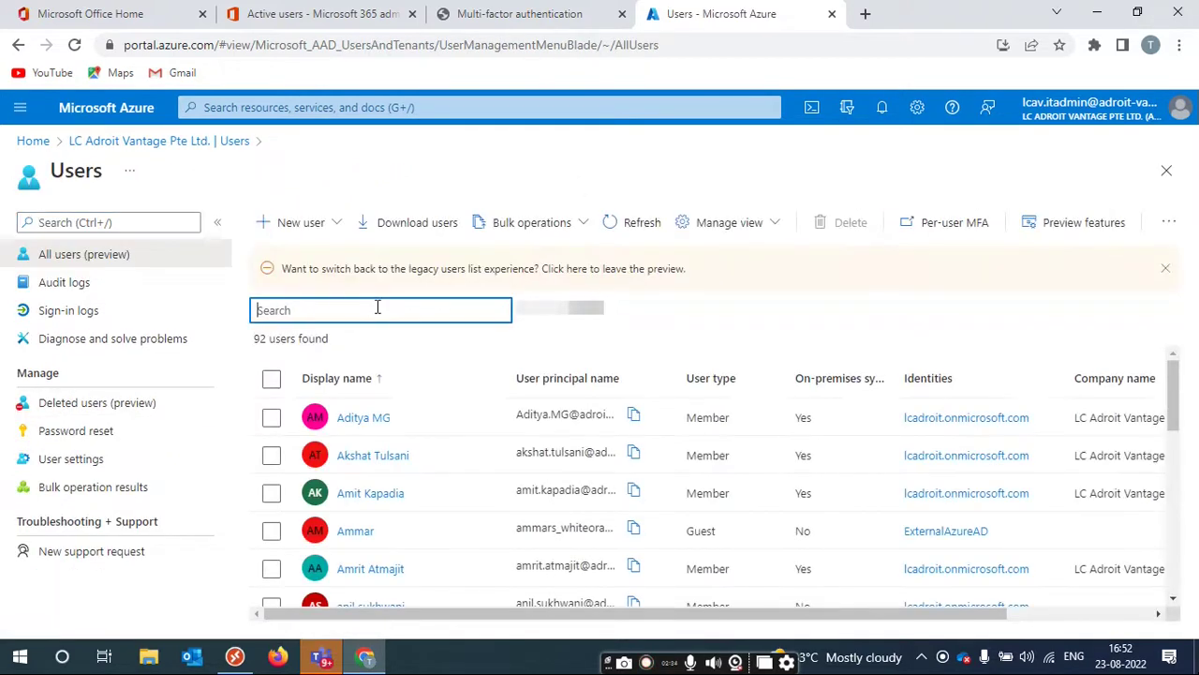
{"action": "type", "text": "first"}
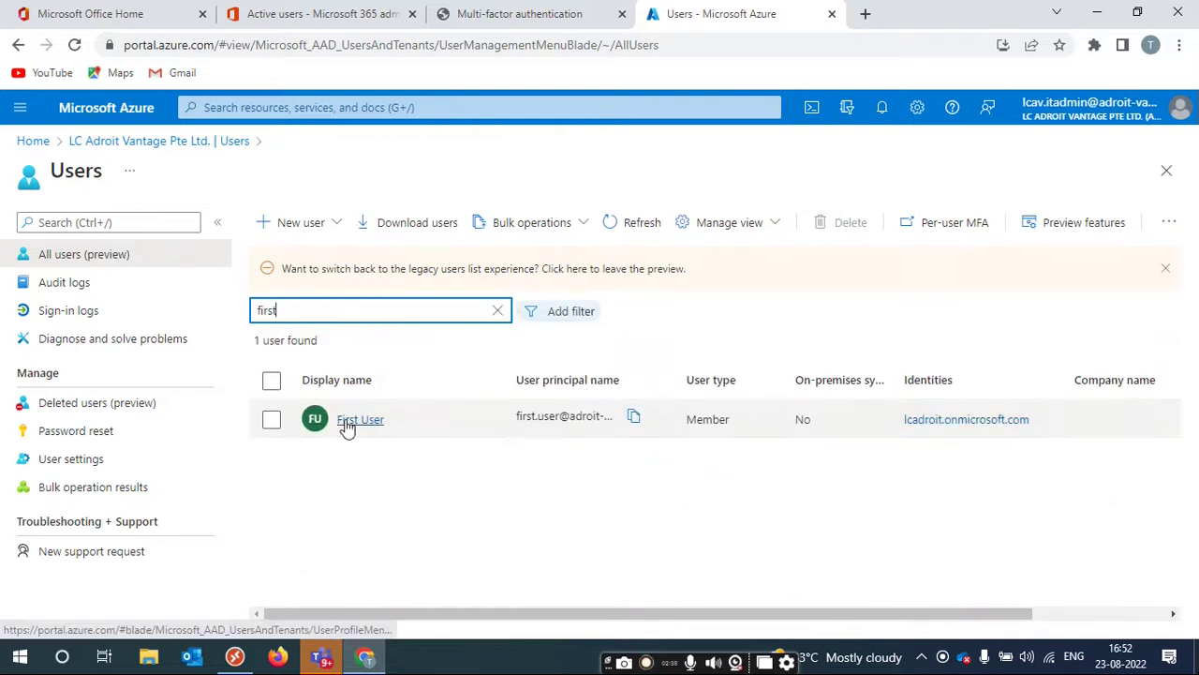
{"action": "left_click", "coordinate": [347, 418]}
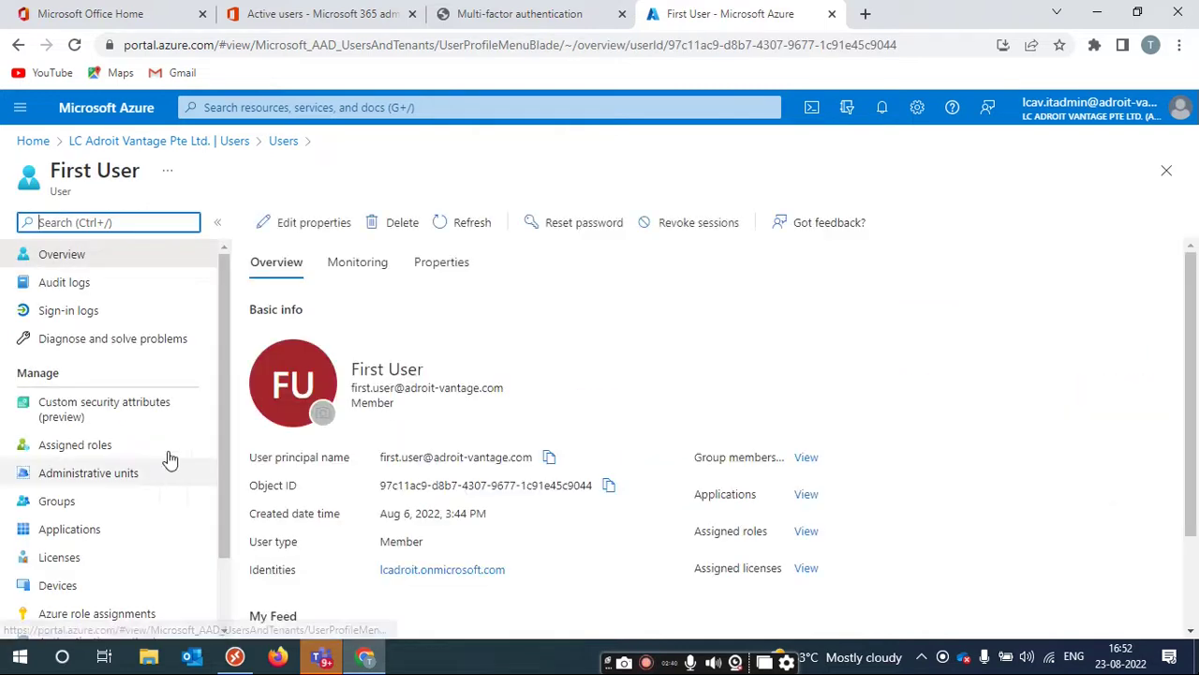
{"action": "scroll", "coordinate": [173, 463], "scroll_direction": "down", "scroll_amount": 1}
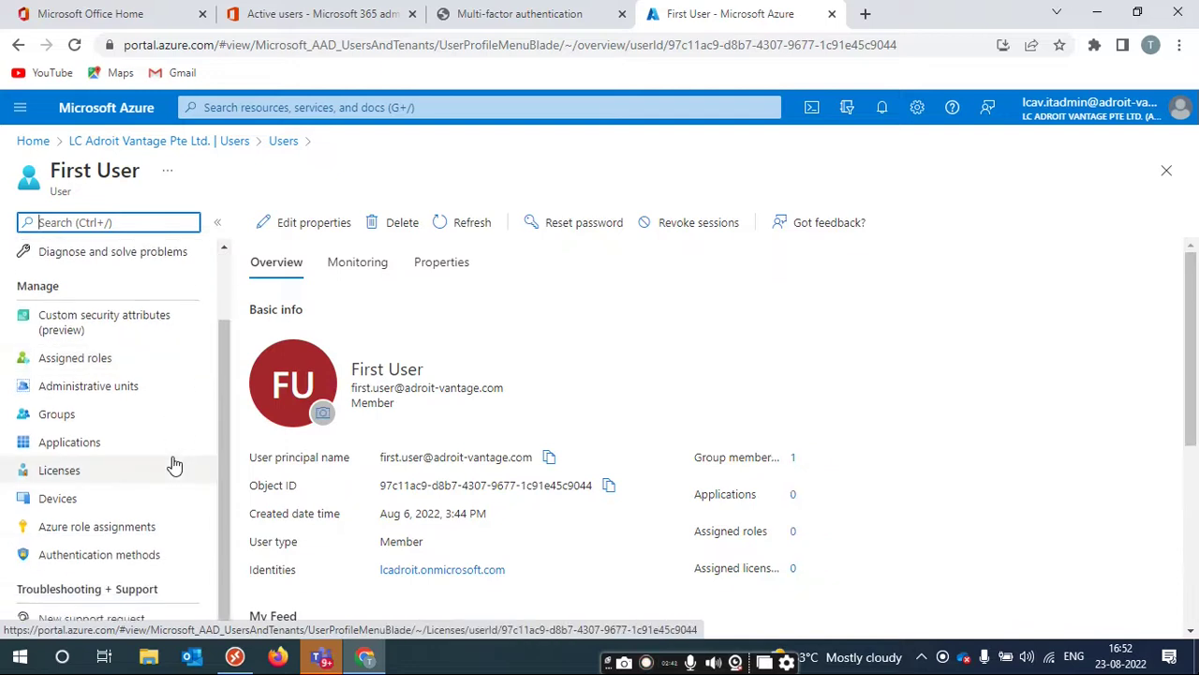
{"action": "left_click", "coordinate": [55, 559]}
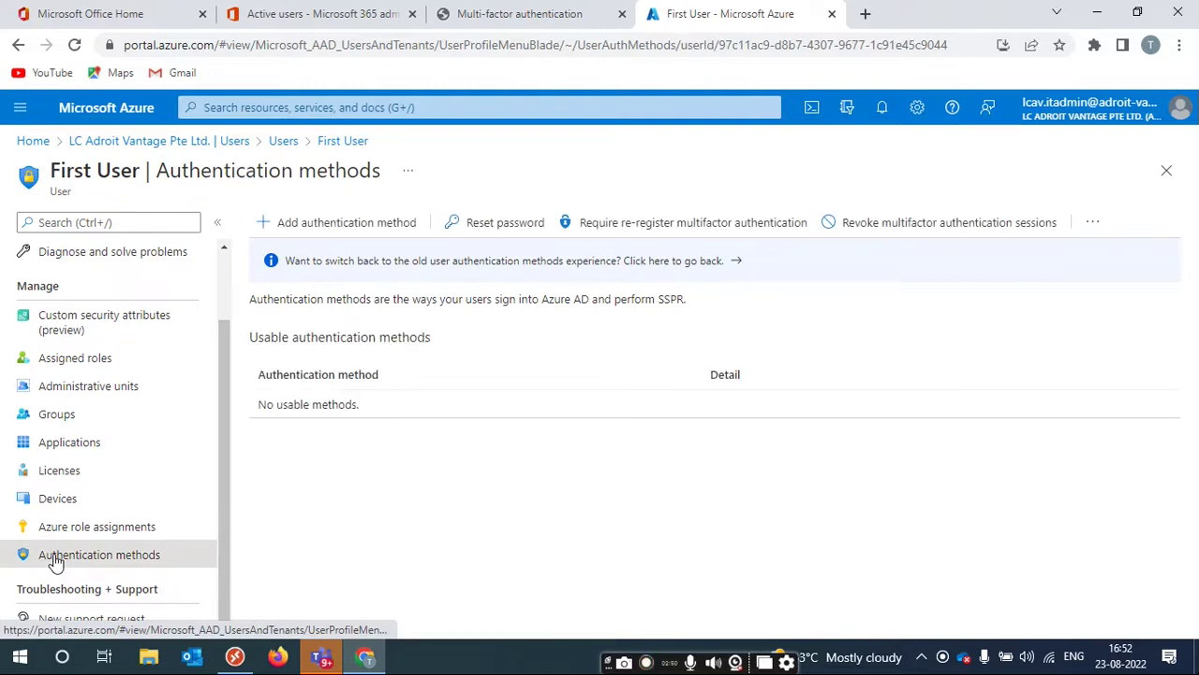
- Add a phone number authentication method for First User with the user's mobile number
{"action": "left_click", "coordinate": [356, 225]}
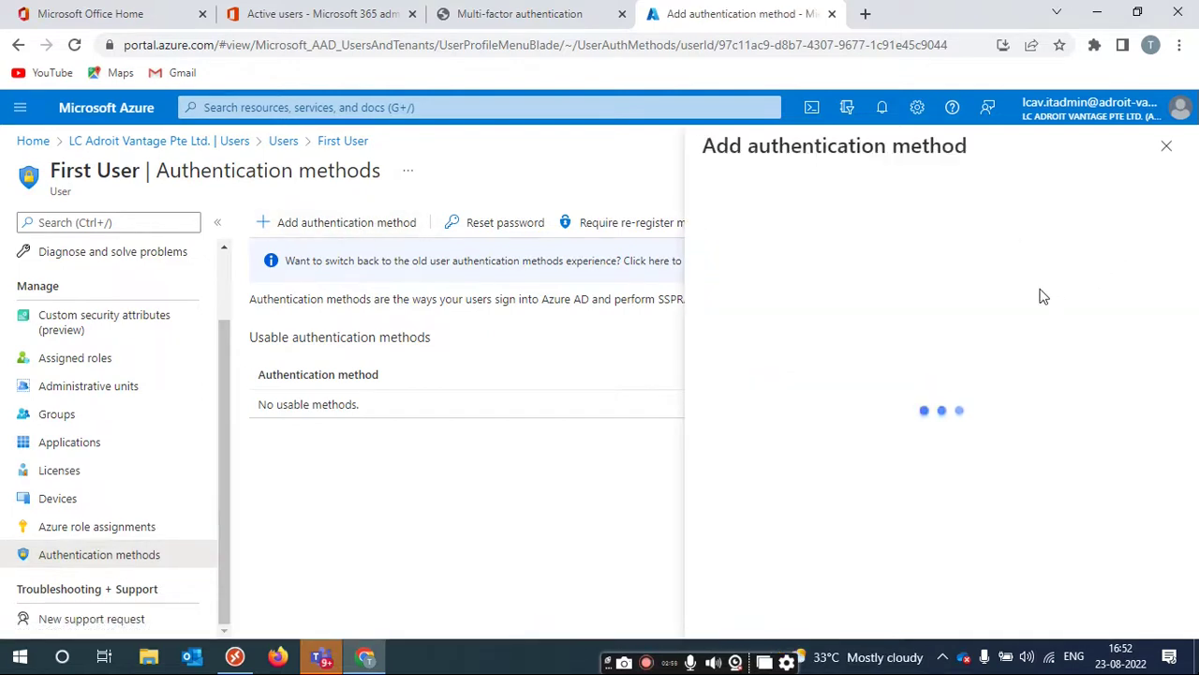
{"action": "left_click", "coordinate": [993, 232]}
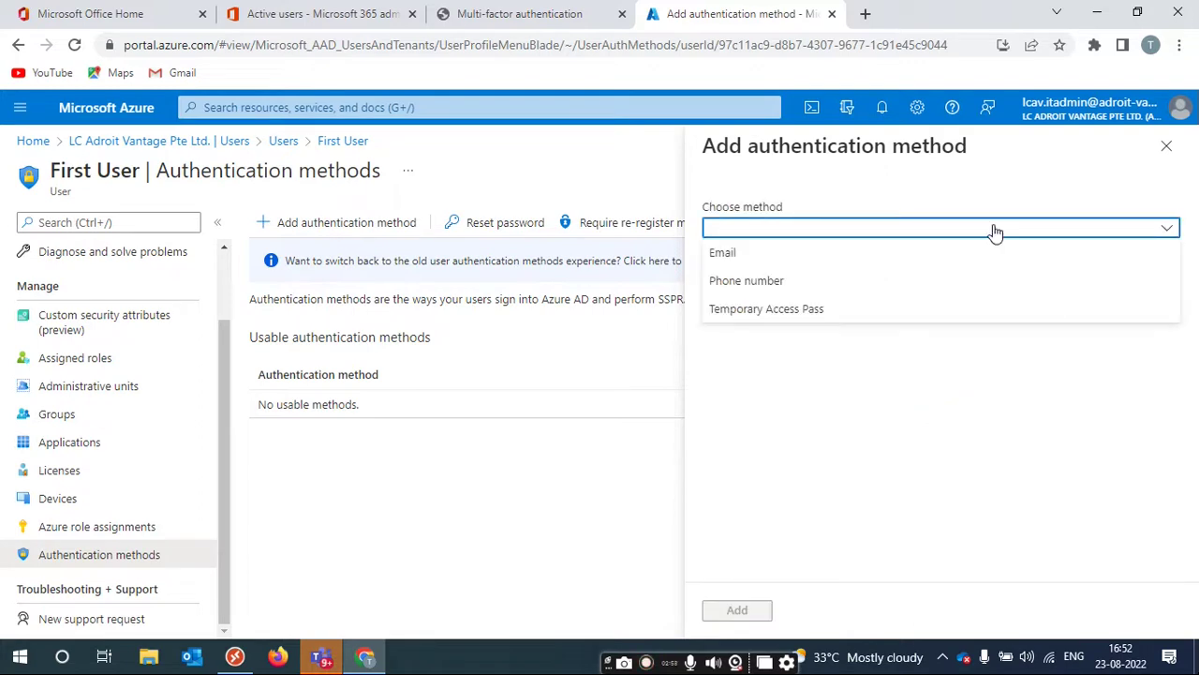
{"action": "left_click", "coordinate": [766, 281]}
{"action": "left_click", "coordinate": [768, 324]}
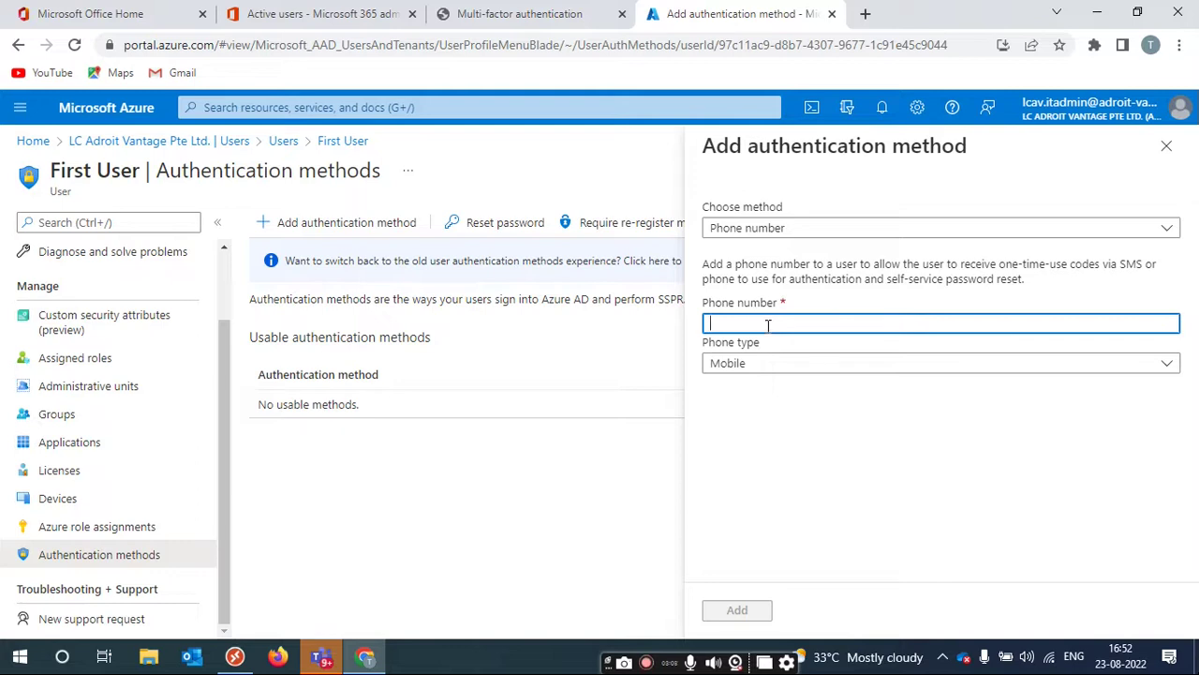
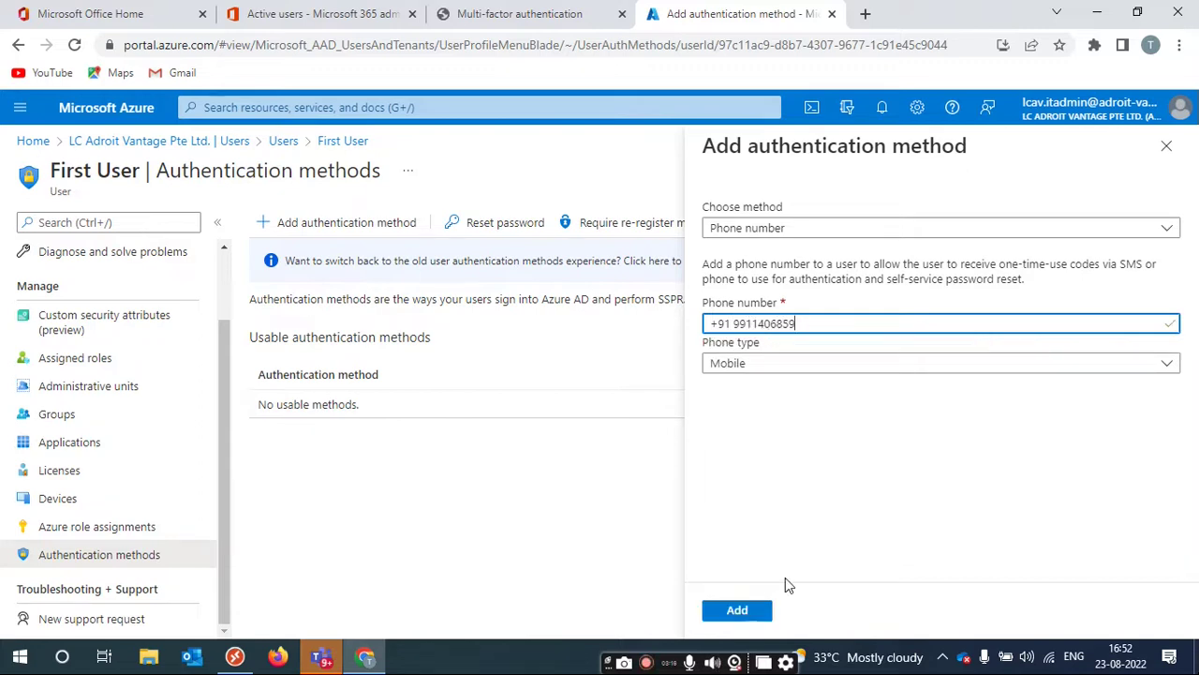
{"action": "left_click", "coordinate": [738, 610]}
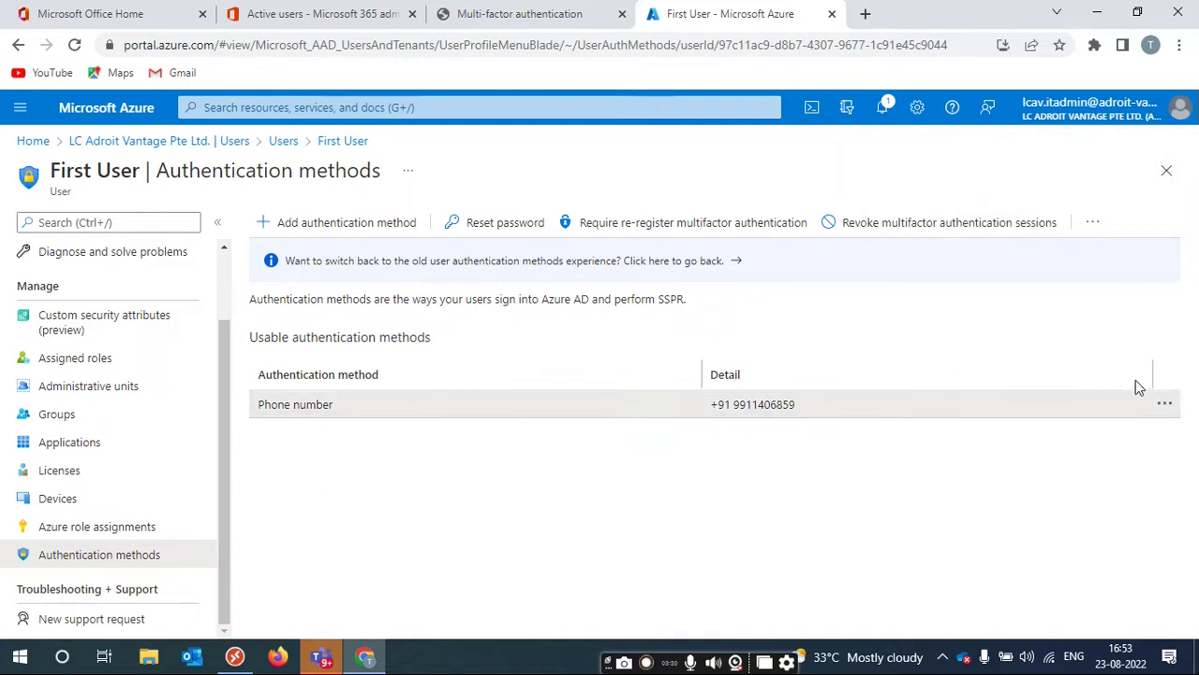
- Check the phone number entry in Edit authentication method, then close the pane
{"action": "left_click", "coordinate": [1164, 403]}
{"action": "left_click", "coordinate": [1027, 441]}
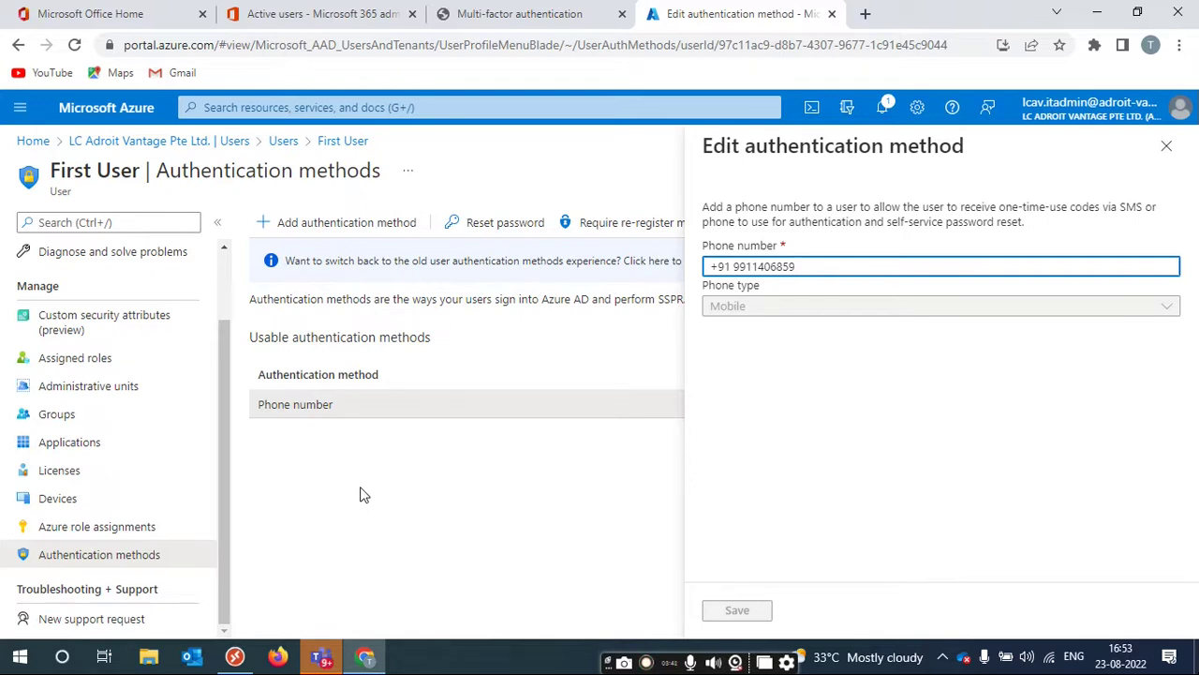
{"action": "left_click", "coordinate": [1166, 145]}
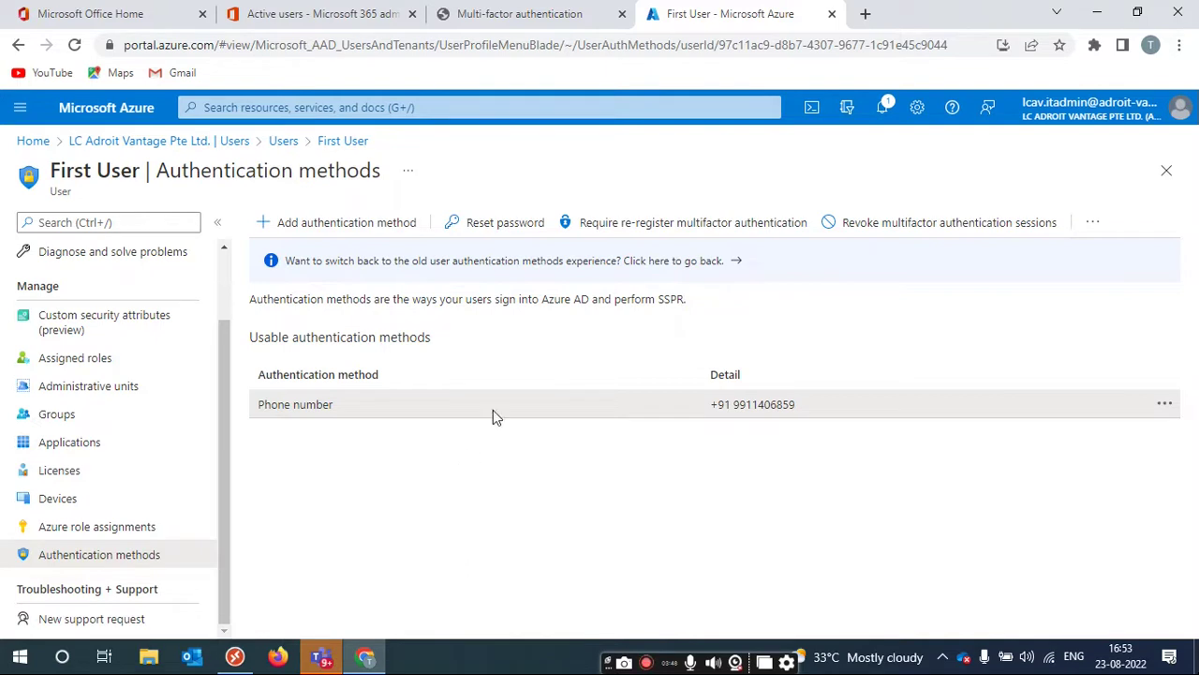
{"action": "left_click", "coordinate": [352, 23]}
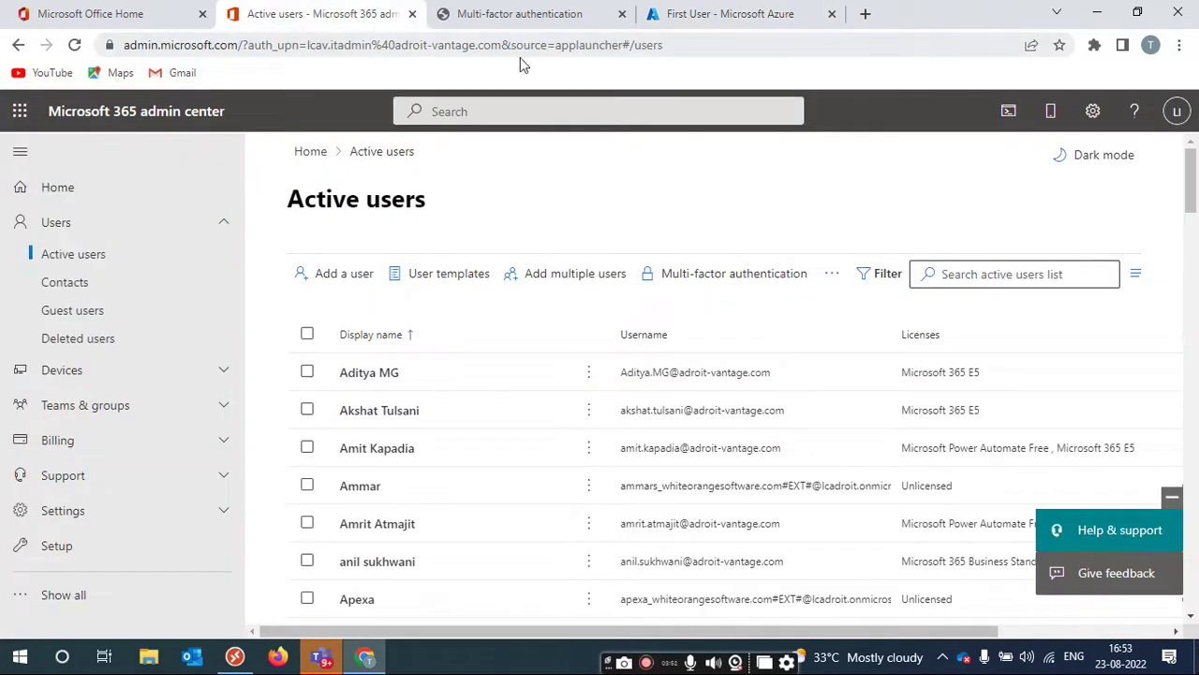
- Open a new Incognito window and go to office.com
{"action": "left_click", "coordinate": [506, 19]}
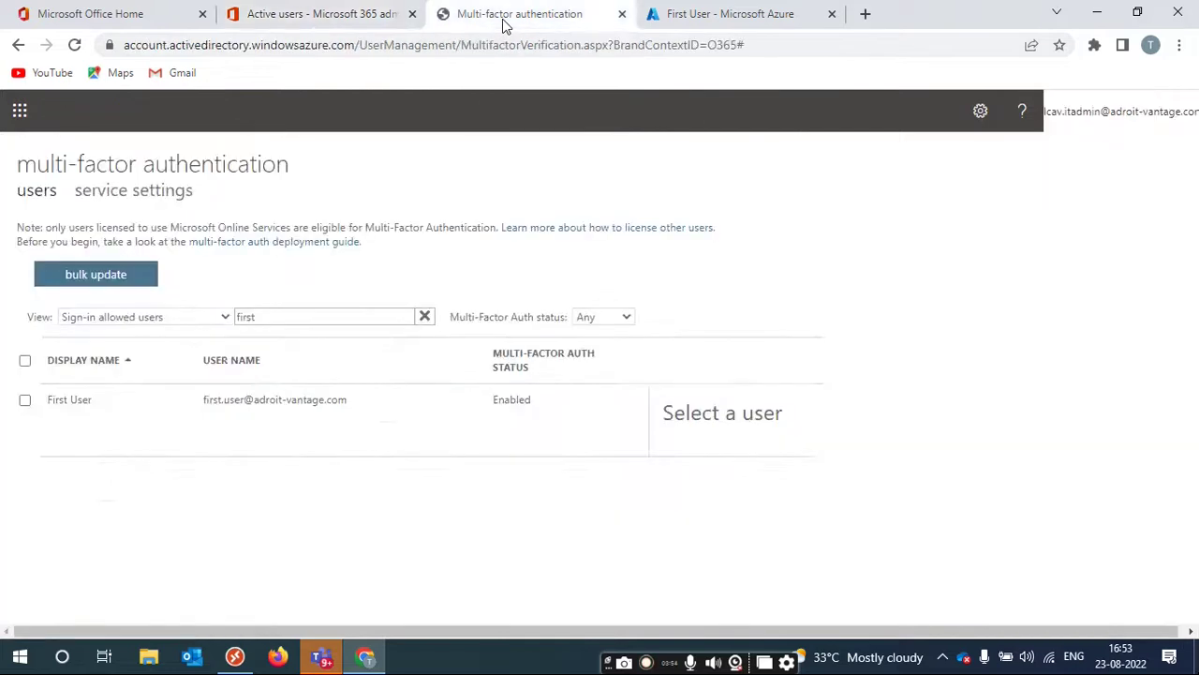
{"action": "left_click", "coordinate": [1179, 45]}
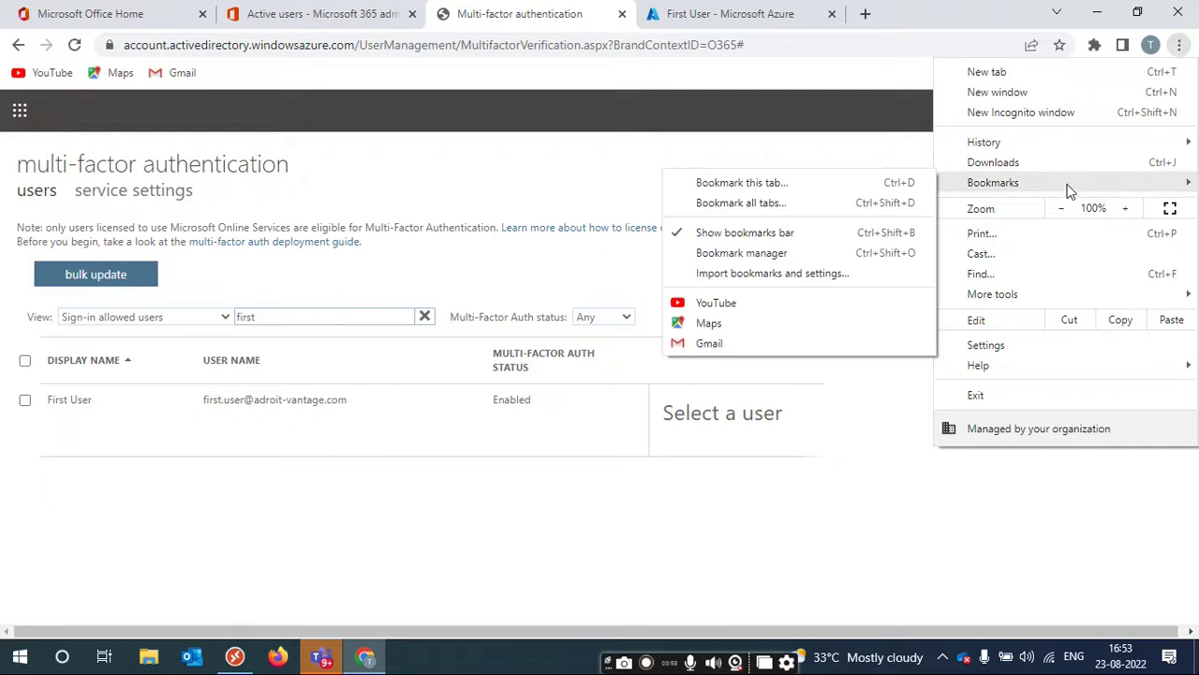
{"action": "left_click", "coordinate": [1045, 112]}
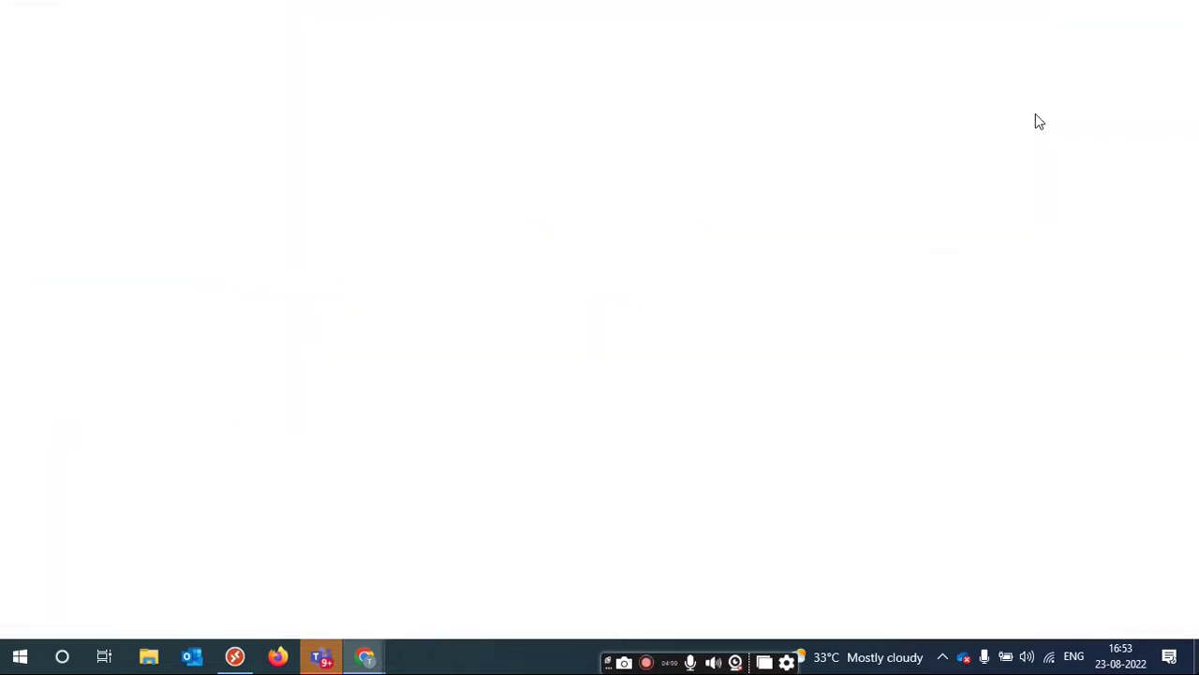
{"action": "type", "text": "office.com"}
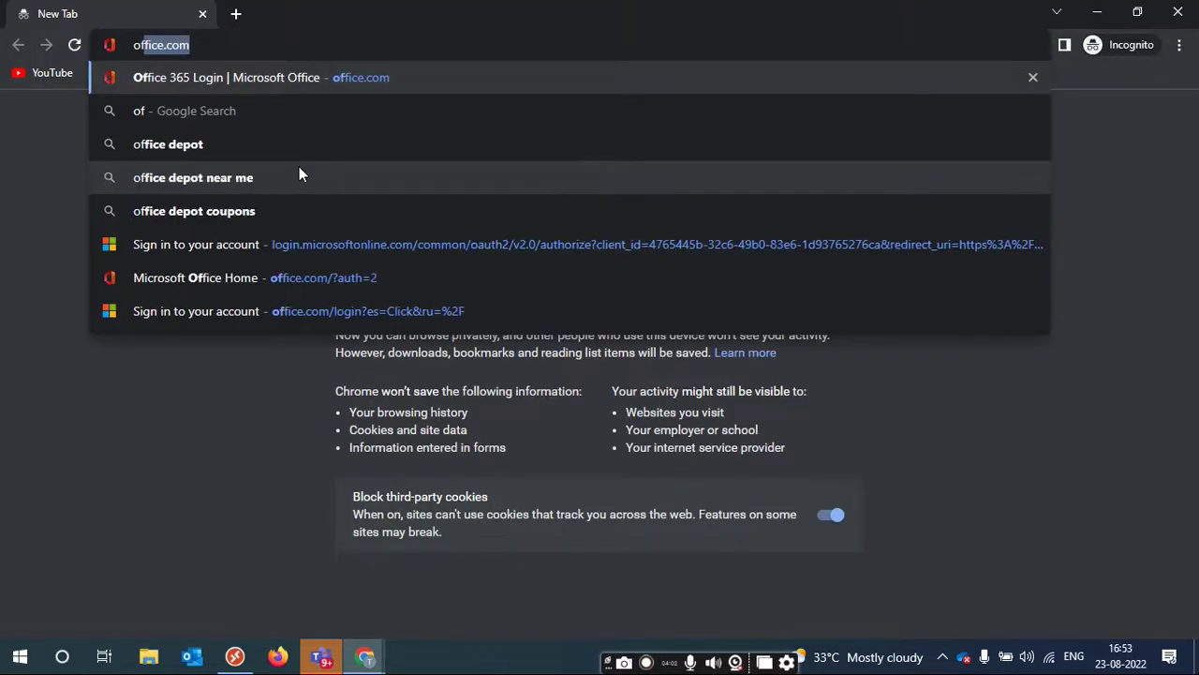
{"action": "key", "text": "Return"}
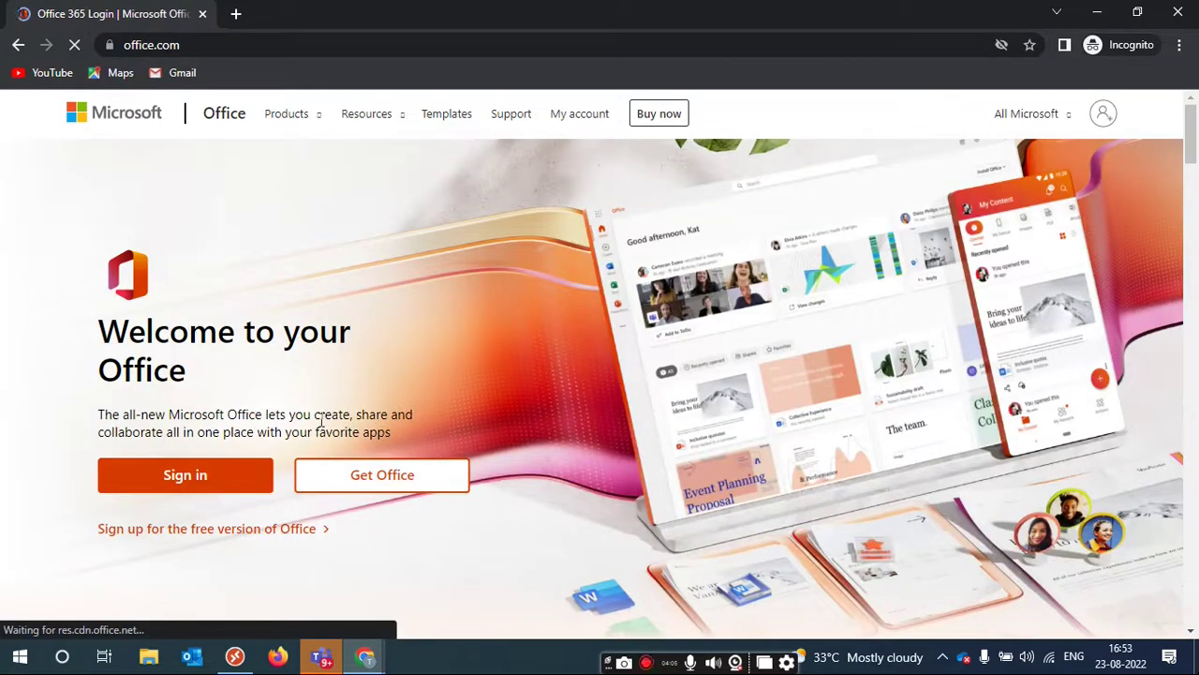
{"action": "left_click", "coordinate": [193, 482]}
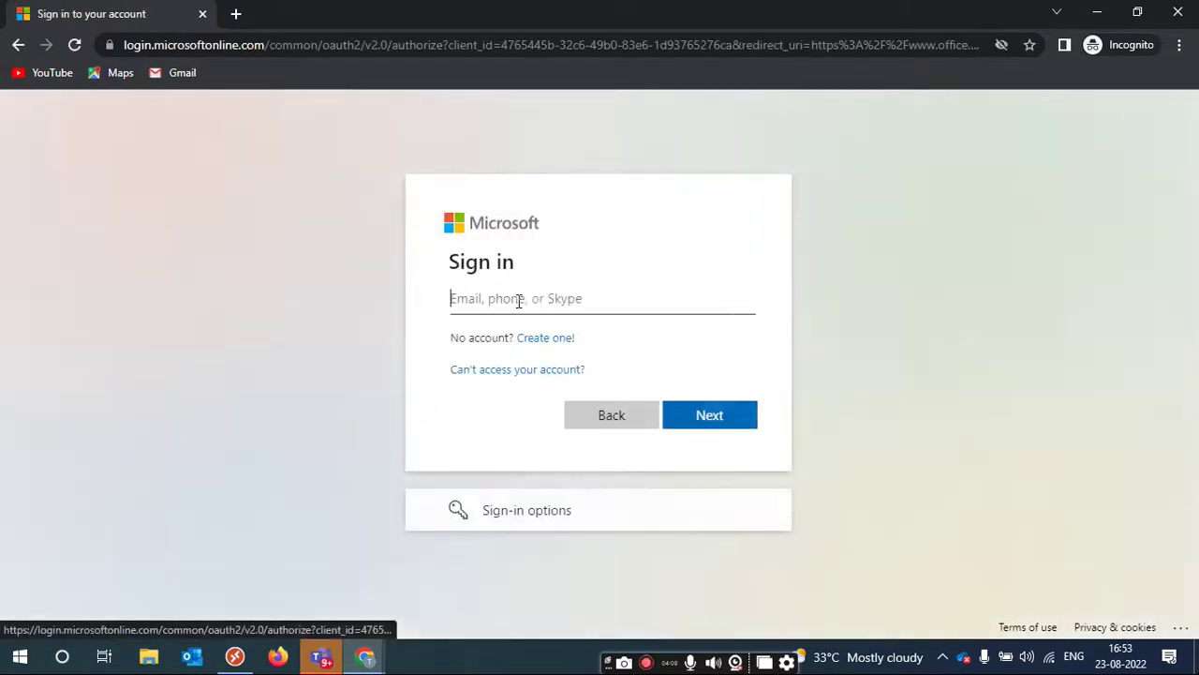
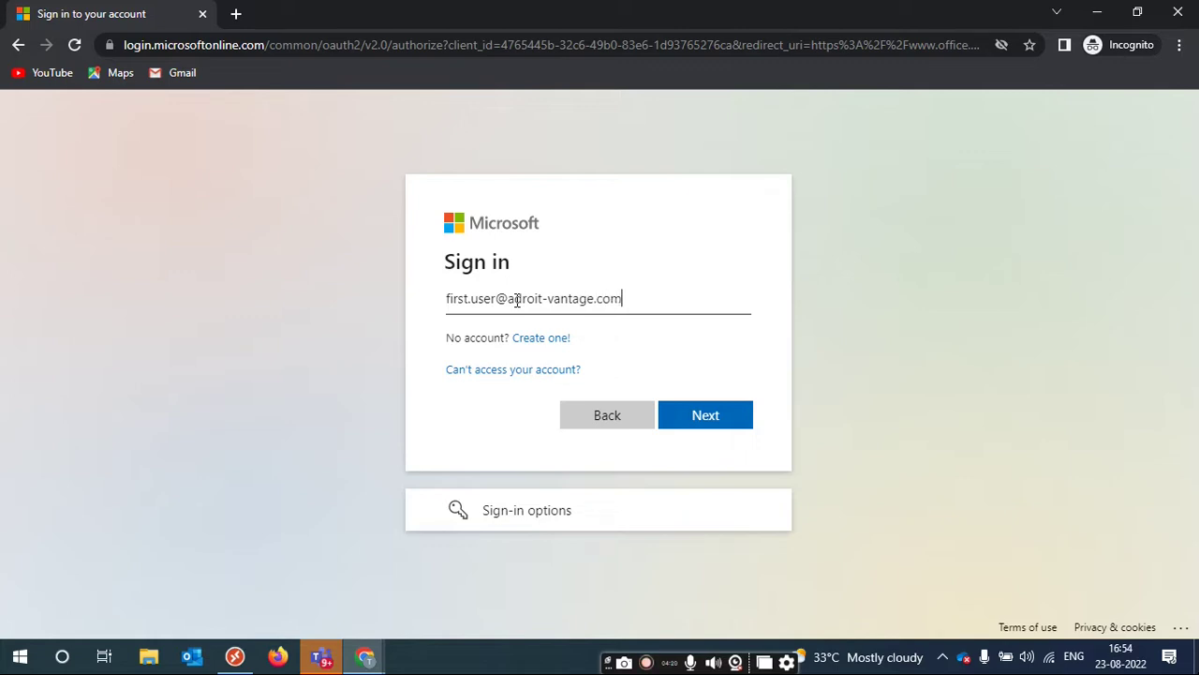
{"action": "key", "text": "Return"}
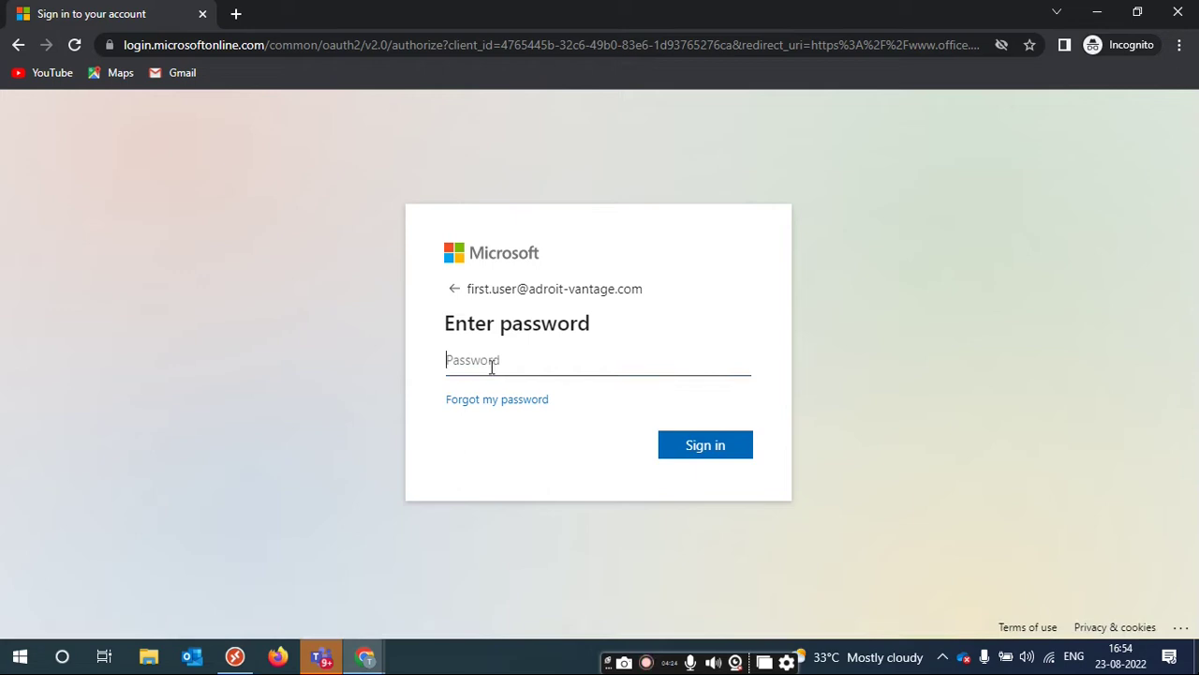
{"action": "type", "text": "••••••••"}
{"action": "key", "text": "Return"}
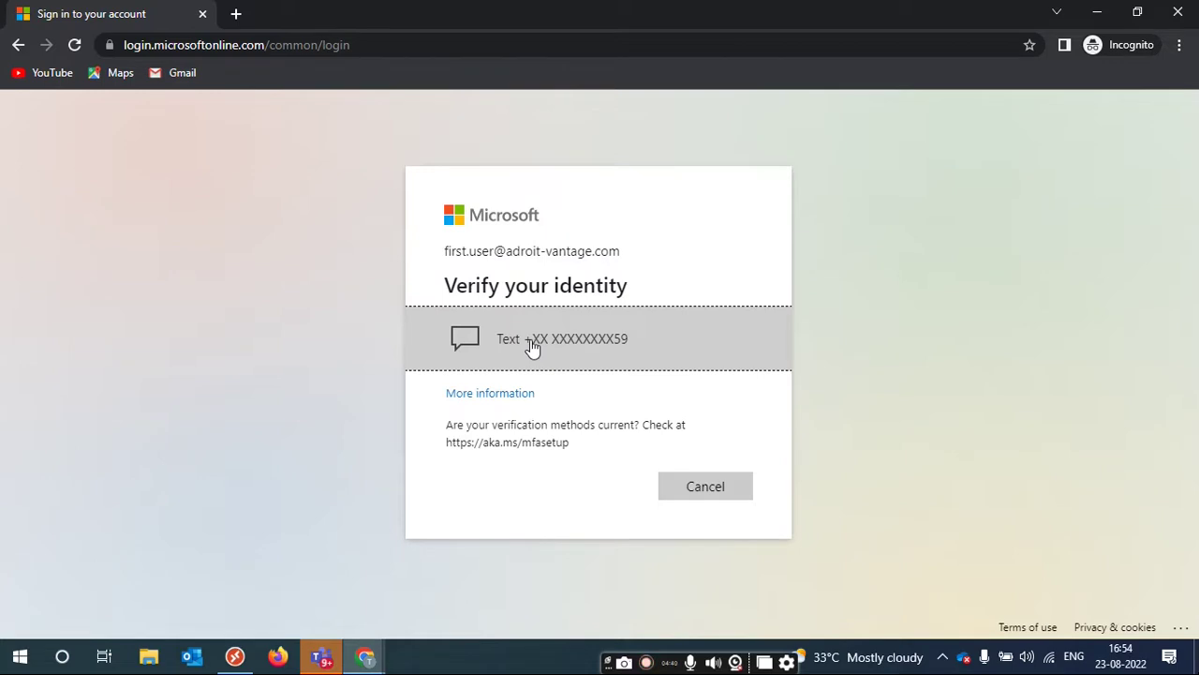
- Request the verification code by text, enter the texted code, verify, and stay signed in
{"action": "left_click", "coordinate": [531, 345]}
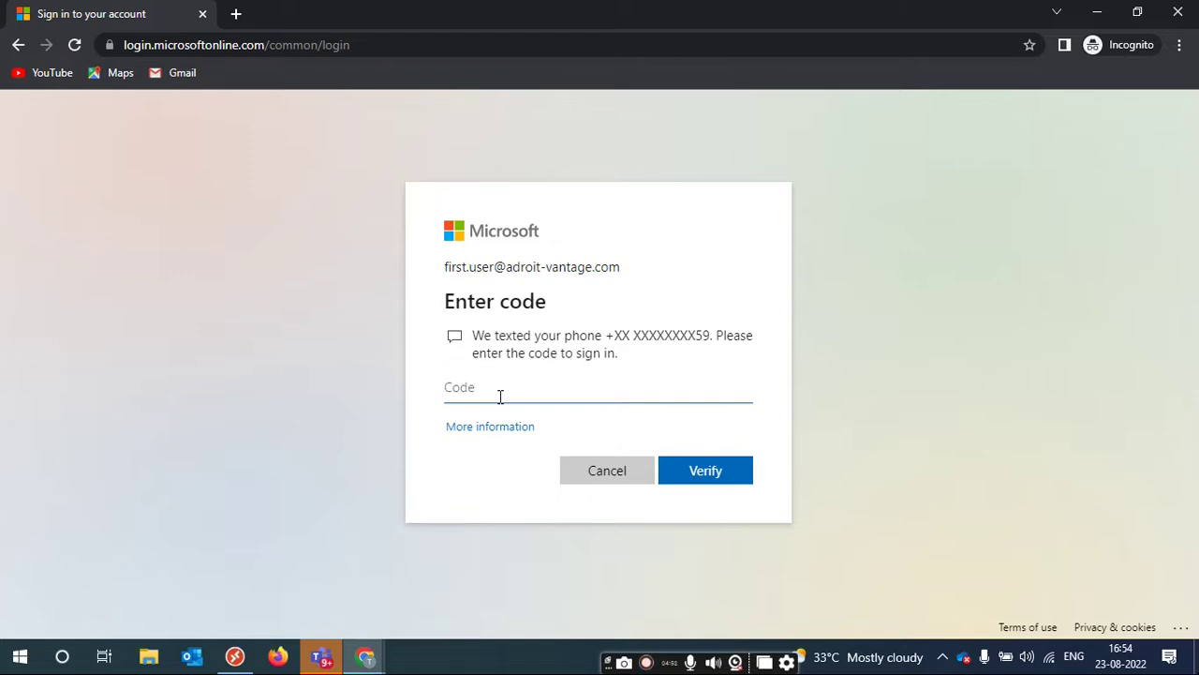
{"action": "left_click", "coordinate": [1098, 15]}
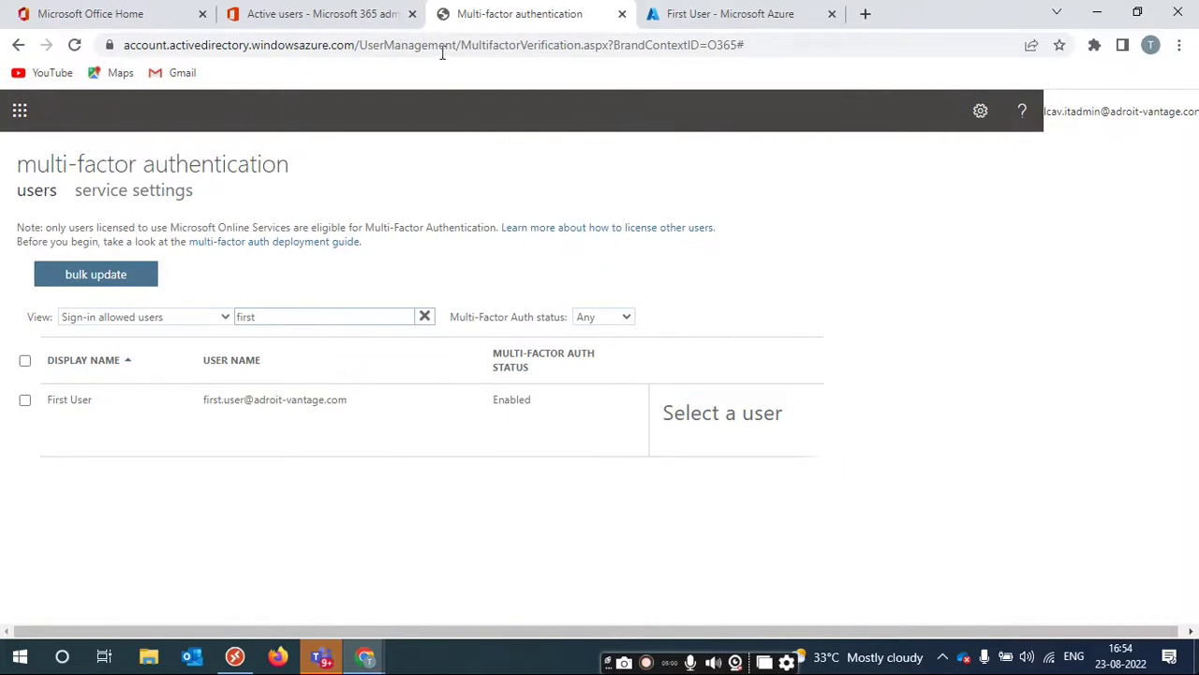
{"action": "left_click", "coordinate": [735, 13]}
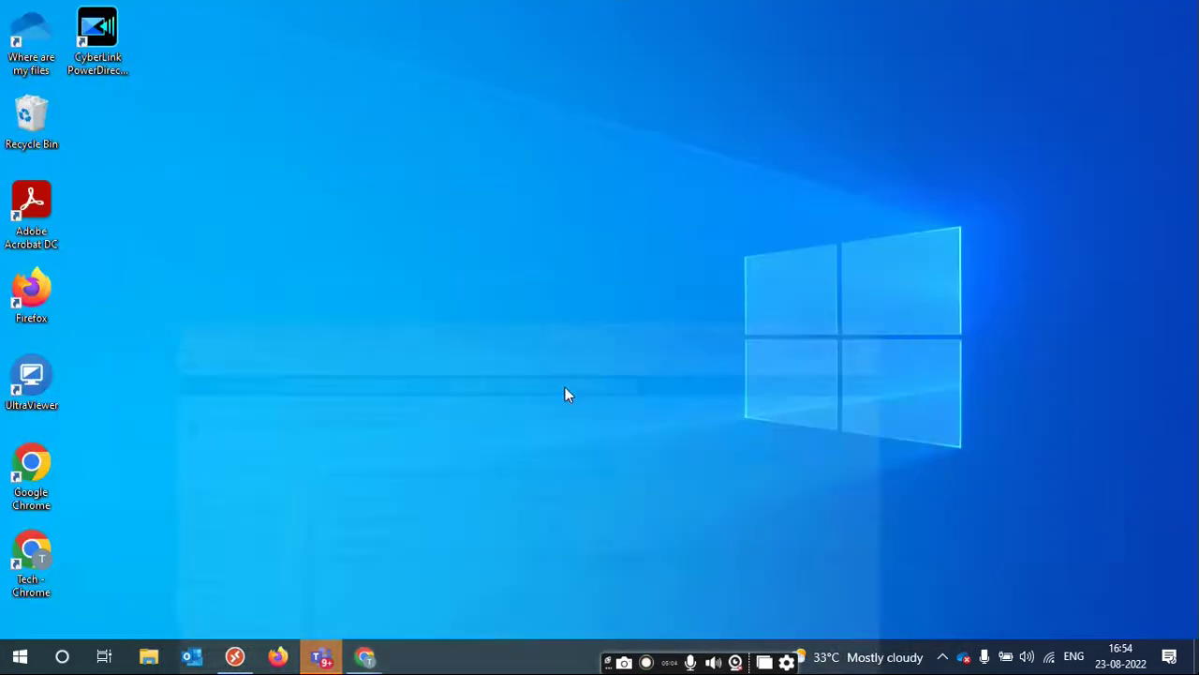
{"action": "left_click", "coordinate": [1098, 14]}
{"action": "mouse_move", "coordinate": [367, 660]}
{"action": "left_click", "coordinate": [444, 590]}
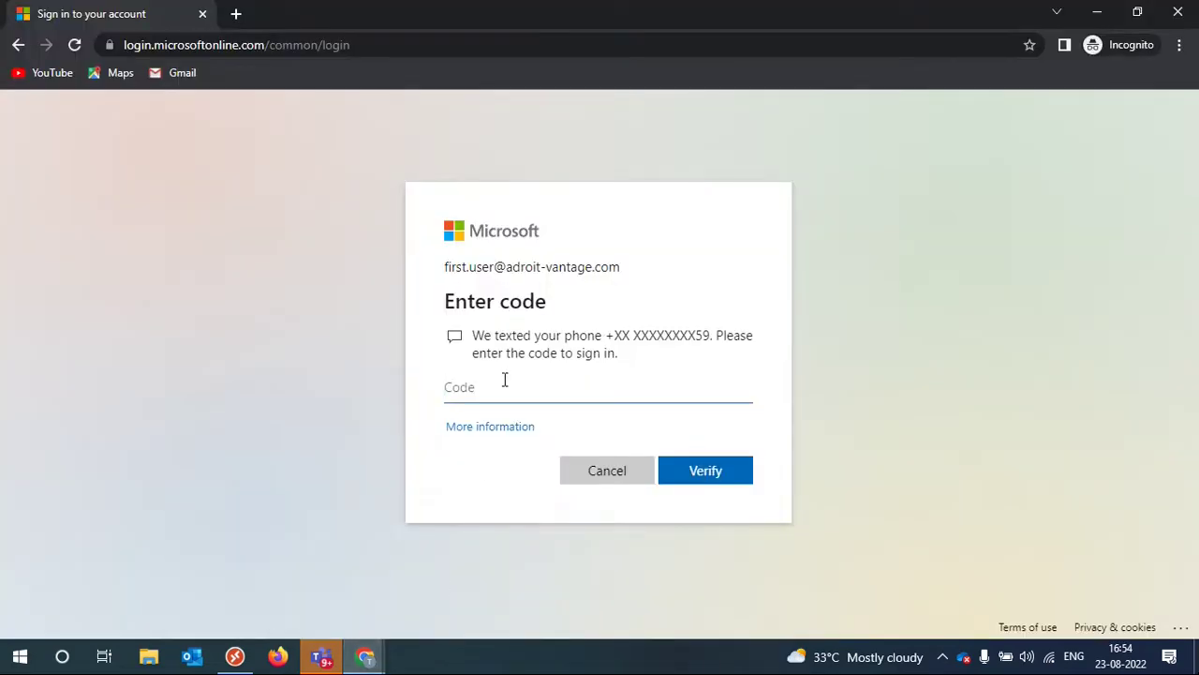
{"action": "left_click", "coordinate": [682, 471]}
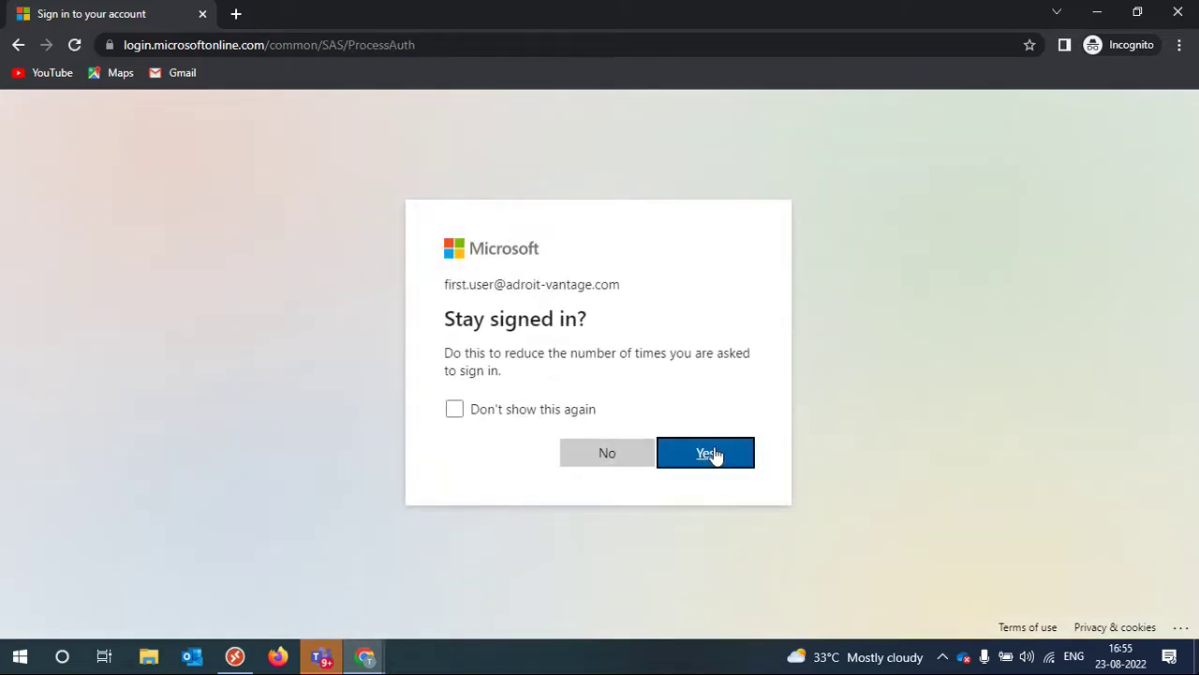
{"action": "left_click", "coordinate": [711, 455]}
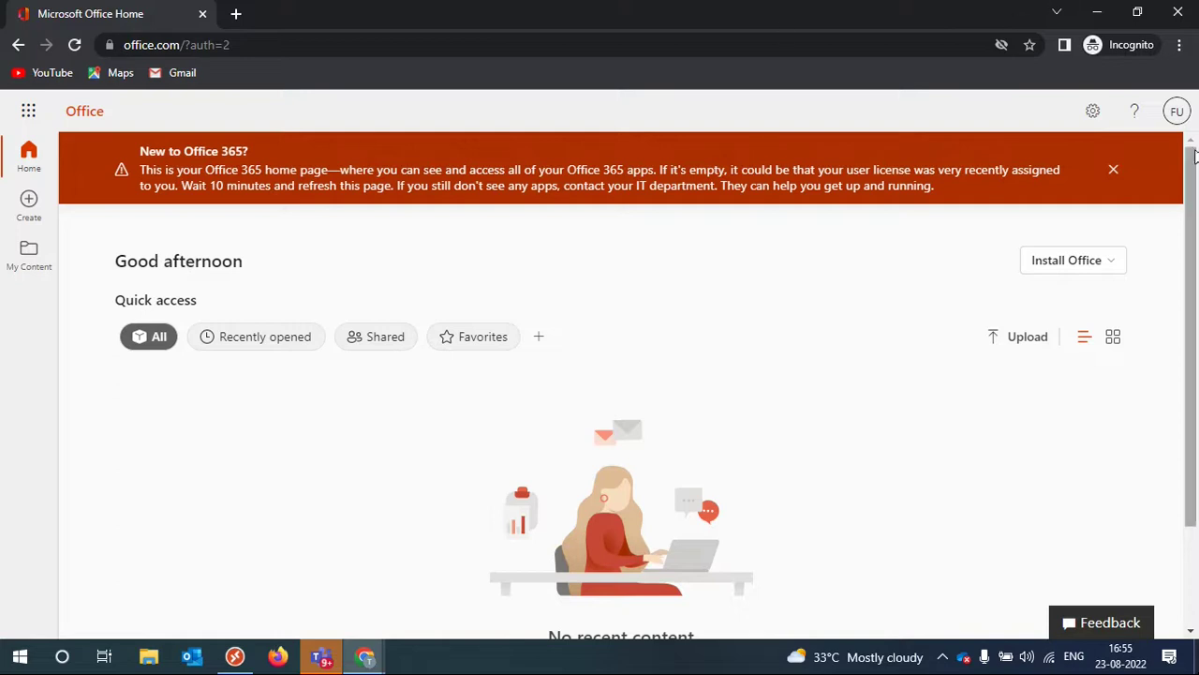
- Go from the FU avatar to View account and Security info, highlighting the Phone method
{"action": "left_click", "coordinate": [1178, 112]}
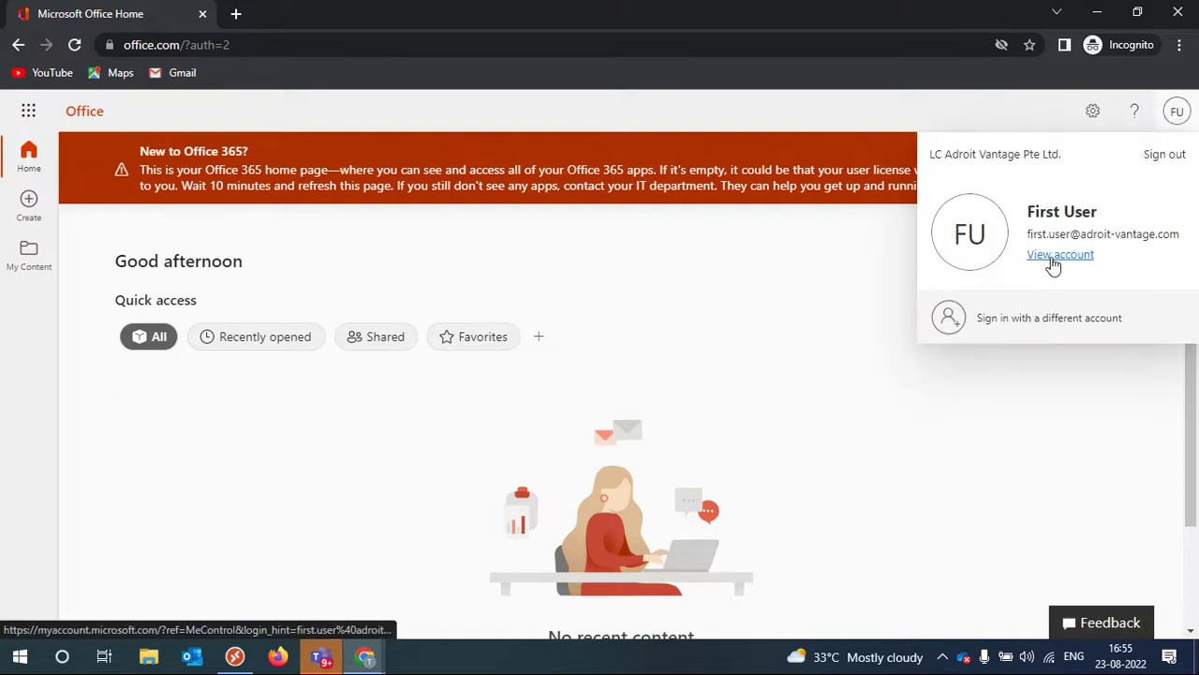
{"action": "left_click", "coordinate": [1048, 257]}
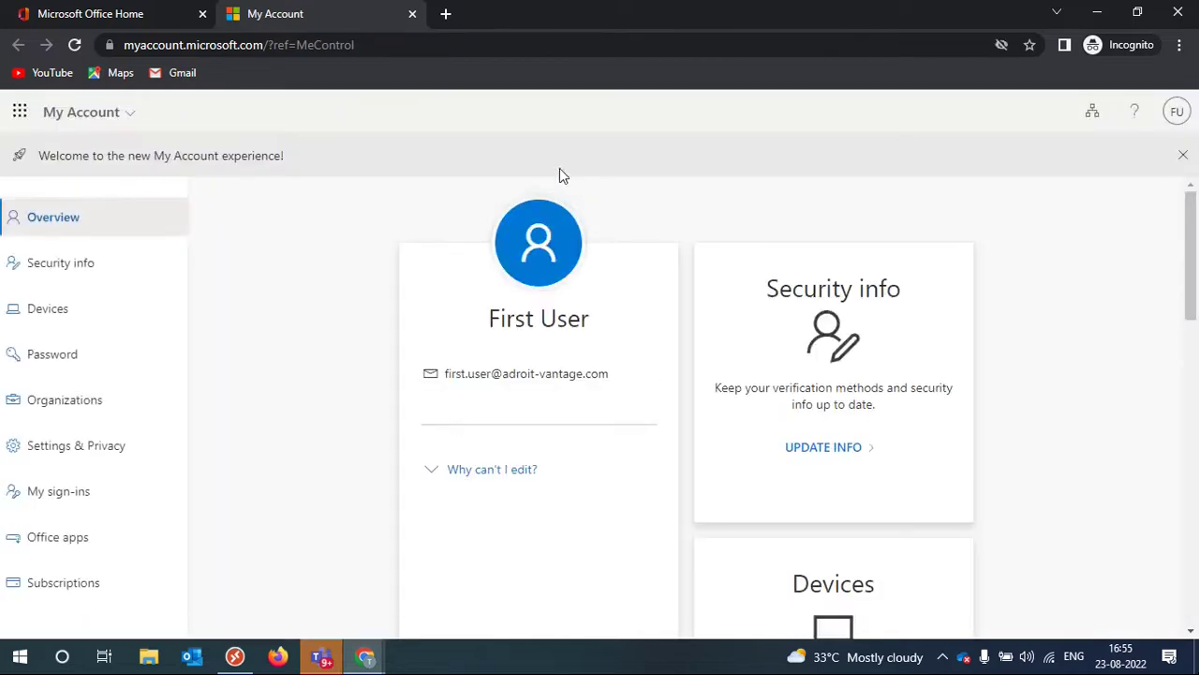
{"action": "left_click", "coordinate": [59, 268]}
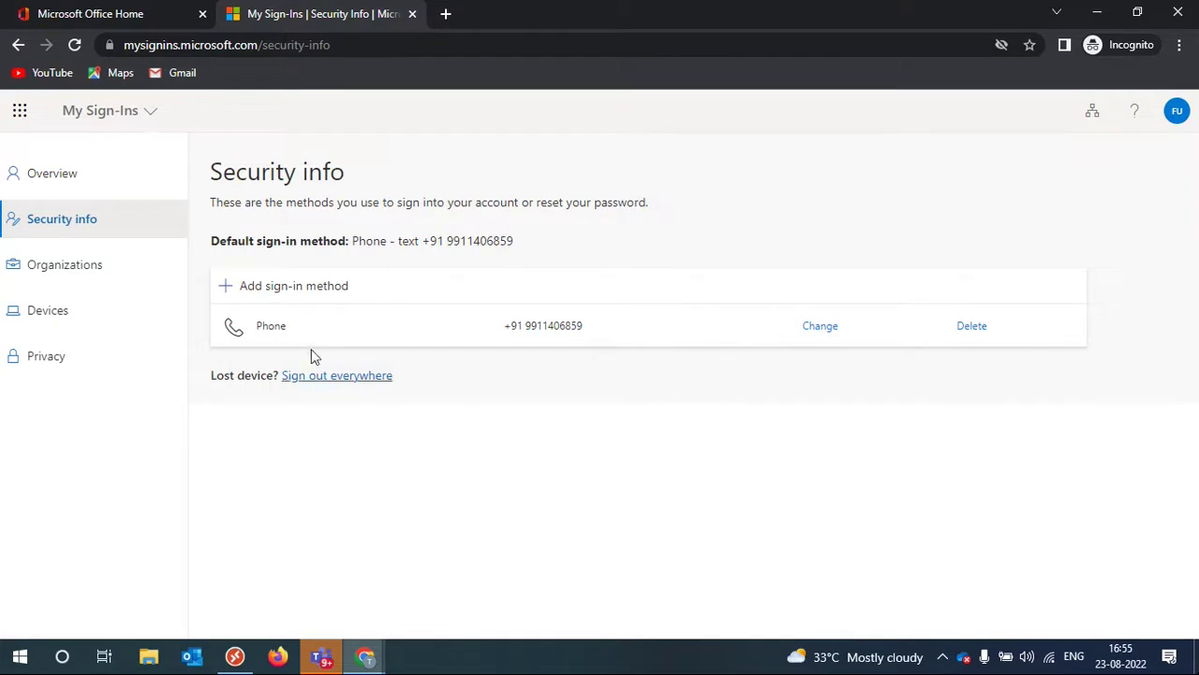
{"action": "left_click_drag", "start_coordinate": [253, 328], "coordinate": [301, 330]}
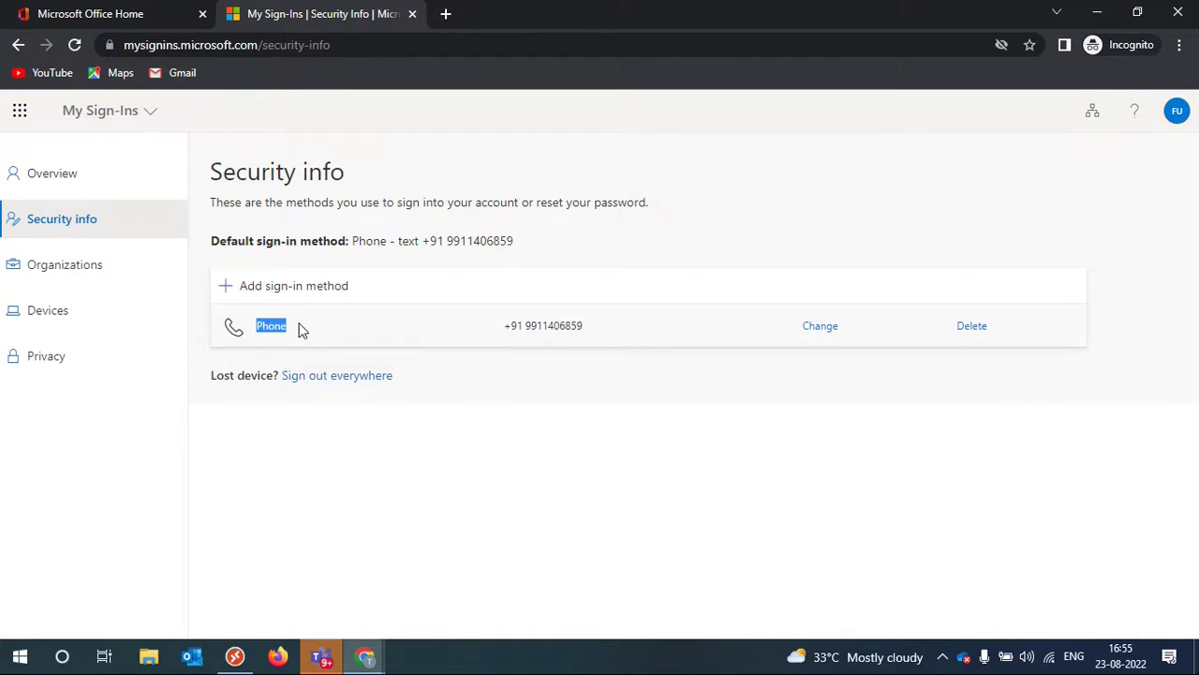
- Add the Authenticator app sign-in method, stepping through download, QR scan and notification approval
{"action": "left_click", "coordinate": [296, 290]}
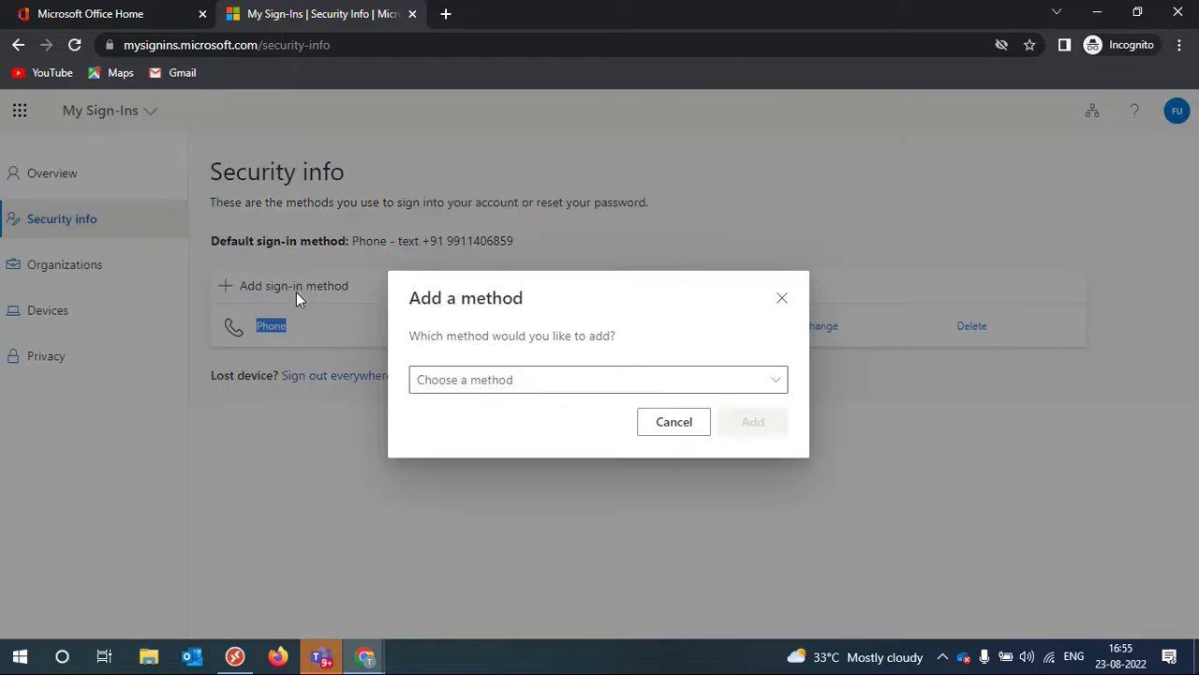
{"action": "left_click", "coordinate": [601, 384]}
{"action": "left_click", "coordinate": [532, 412]}
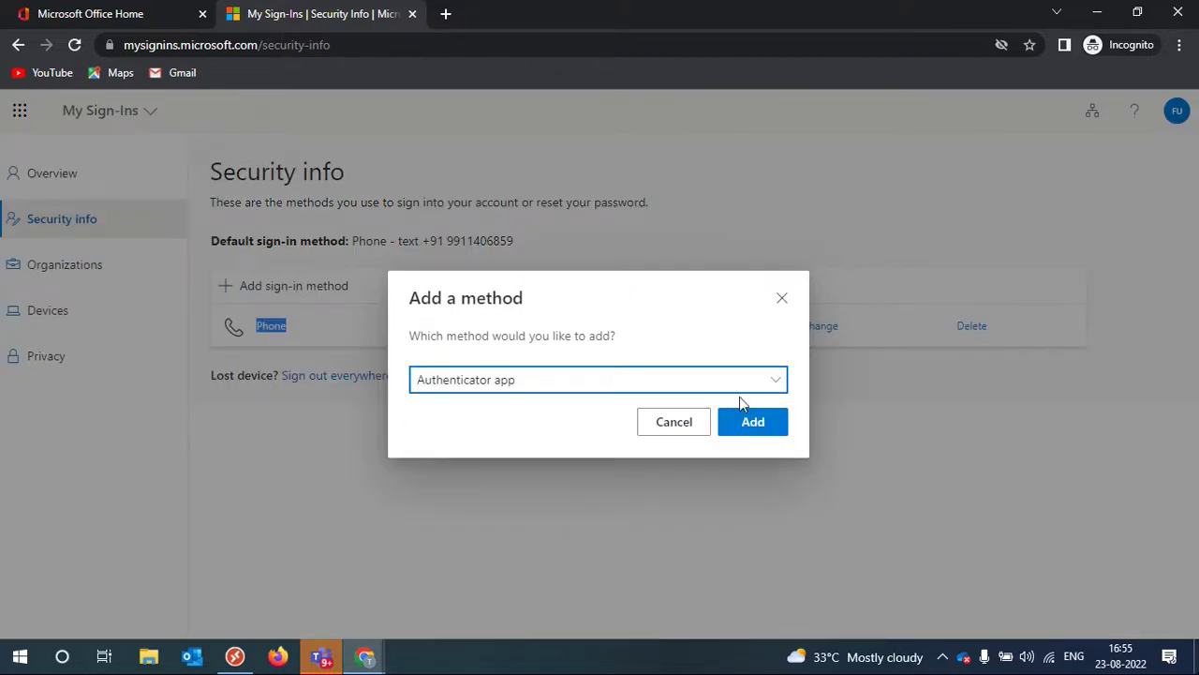
{"action": "left_click", "coordinate": [759, 428]}
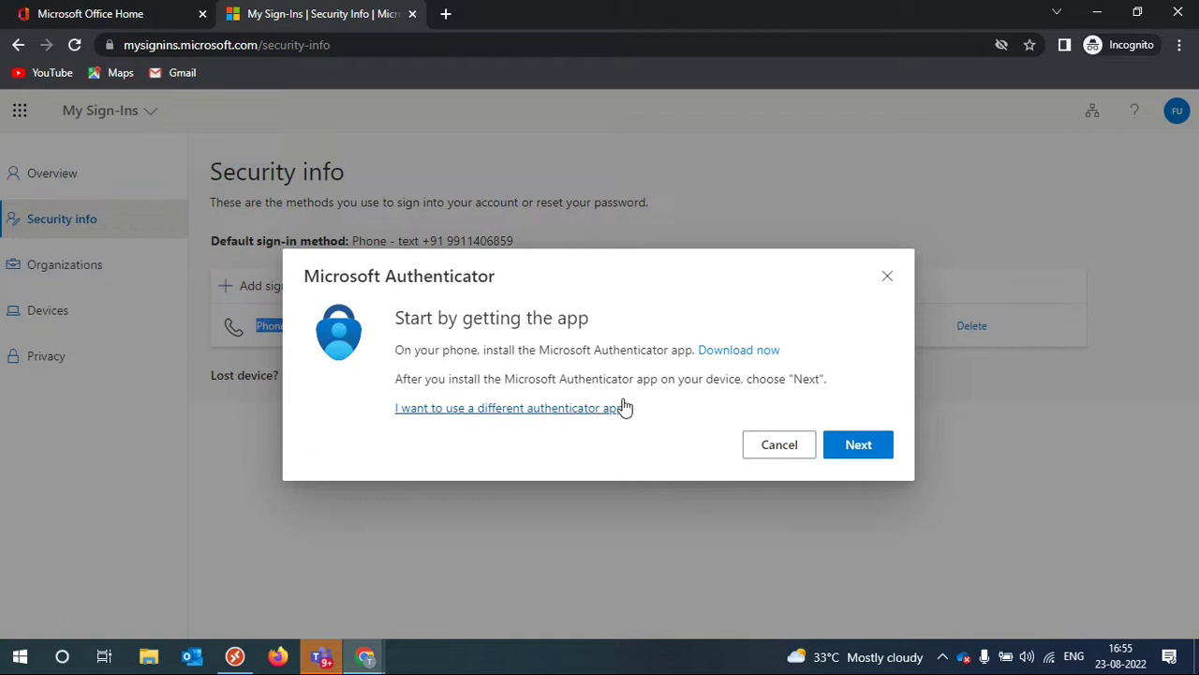
{"action": "left_click", "coordinate": [858, 446]}
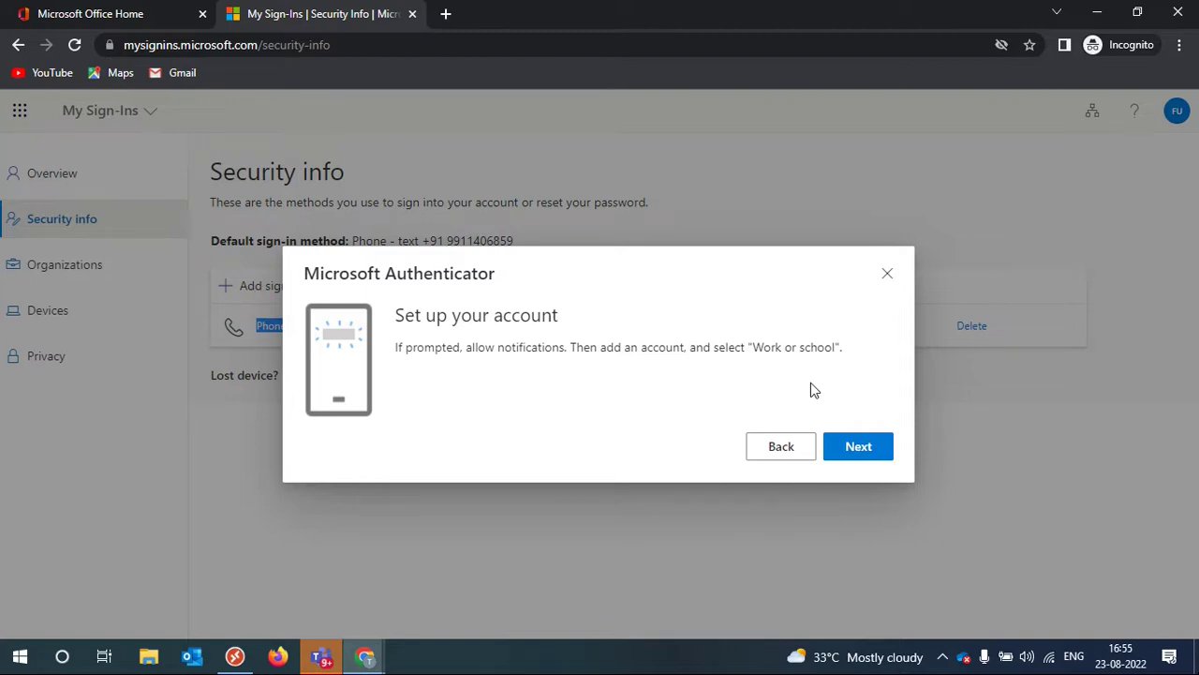
{"action": "left_click", "coordinate": [859, 448]}
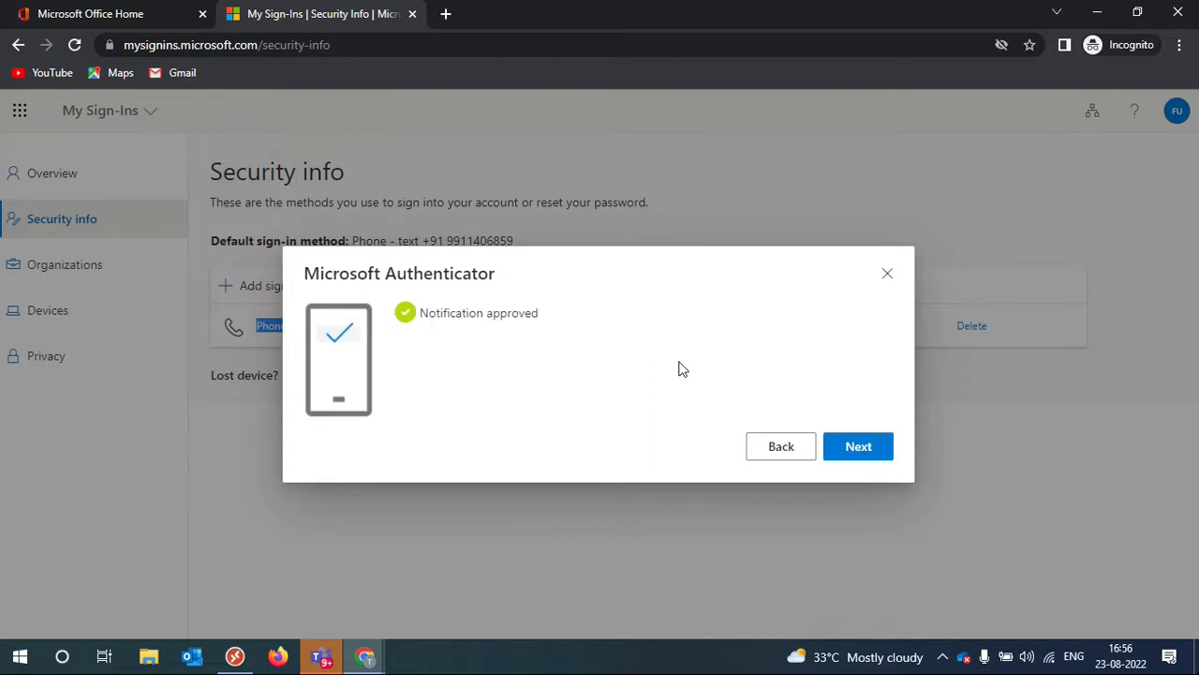
{"action": "left_click", "coordinate": [851, 453]}
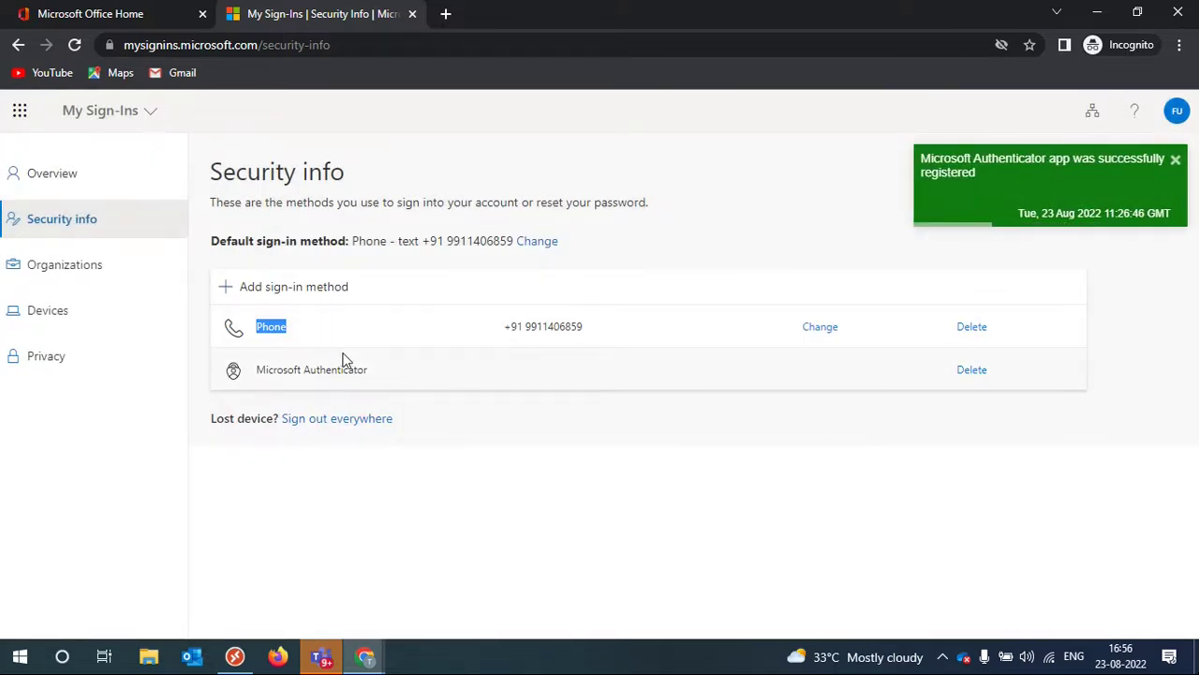
- Delete the Phone sign-in method and confirm with Ok
{"action": "left_click", "coordinate": [972, 328]}
{"action": "left_click", "coordinate": [586, 412]}
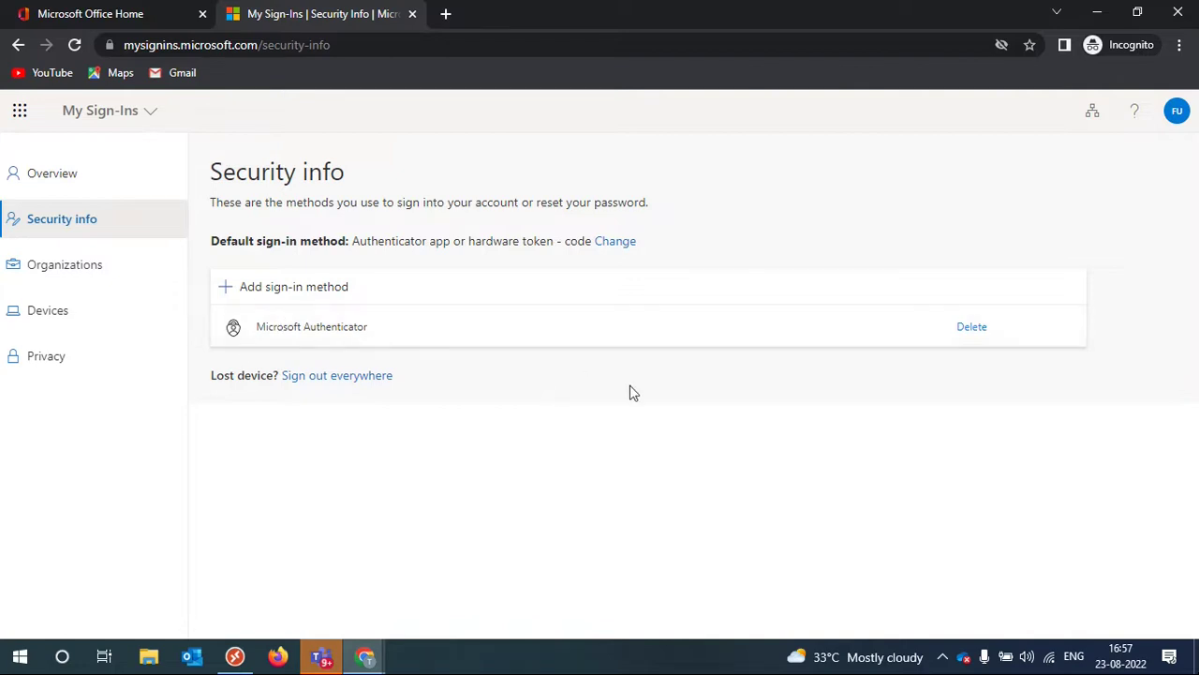
- Replace the old private window with a new Incognito window on office.com
{"action": "left_click", "coordinate": [1178, 11]}
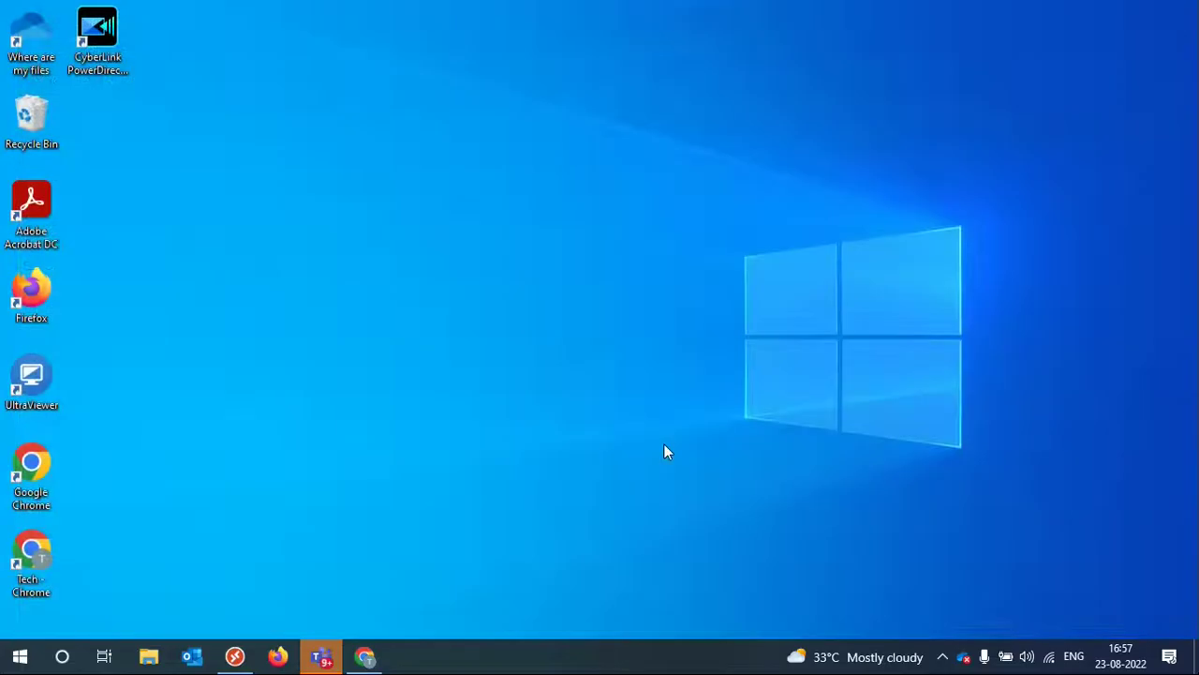
{"action": "left_click", "coordinate": [365, 656]}
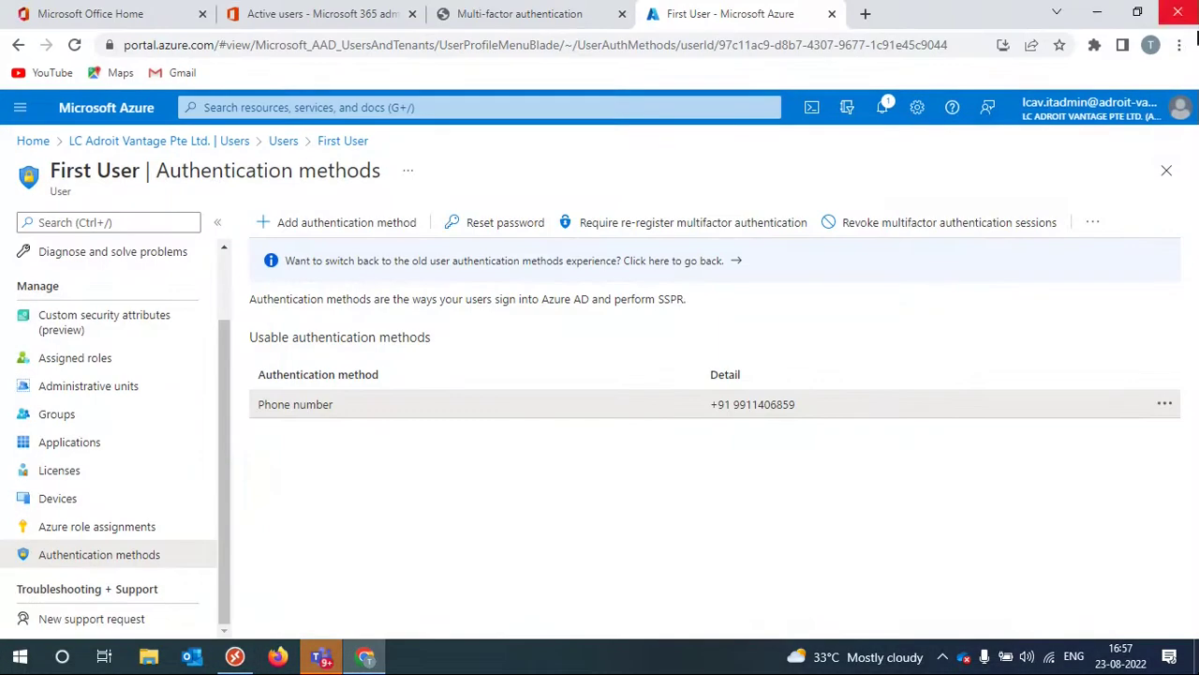
{"action": "left_click", "coordinate": [1180, 44]}
{"action": "left_click", "coordinate": [1065, 117]}
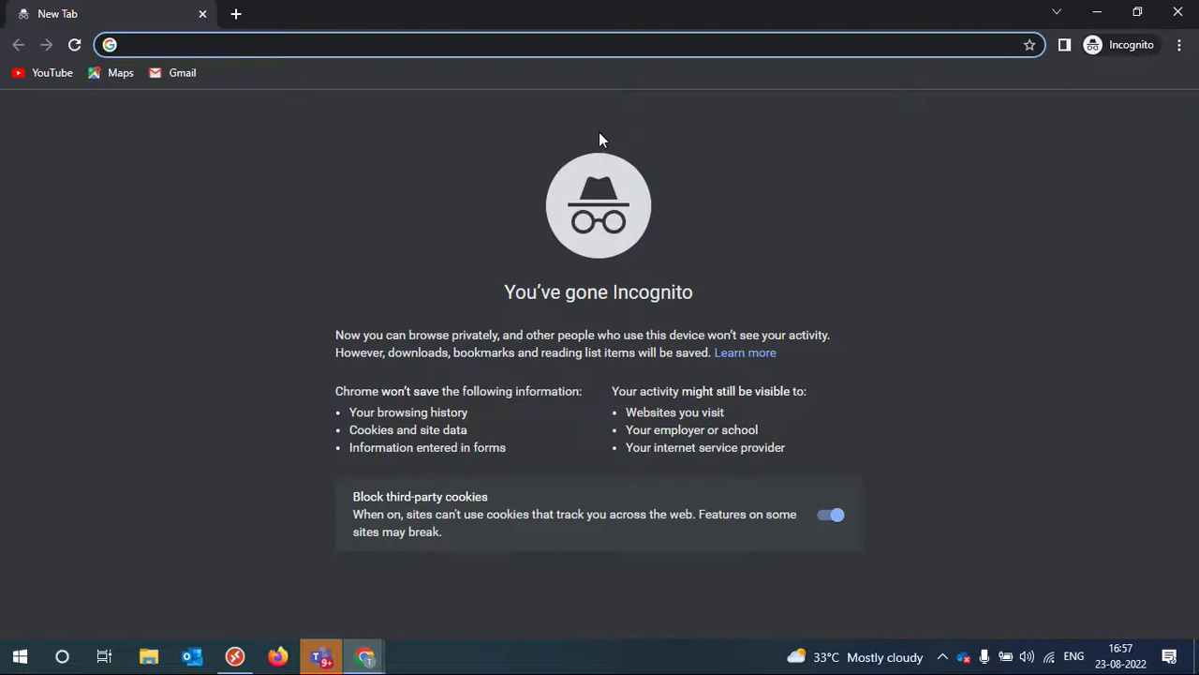
{"action": "type", "text": "office.com"}
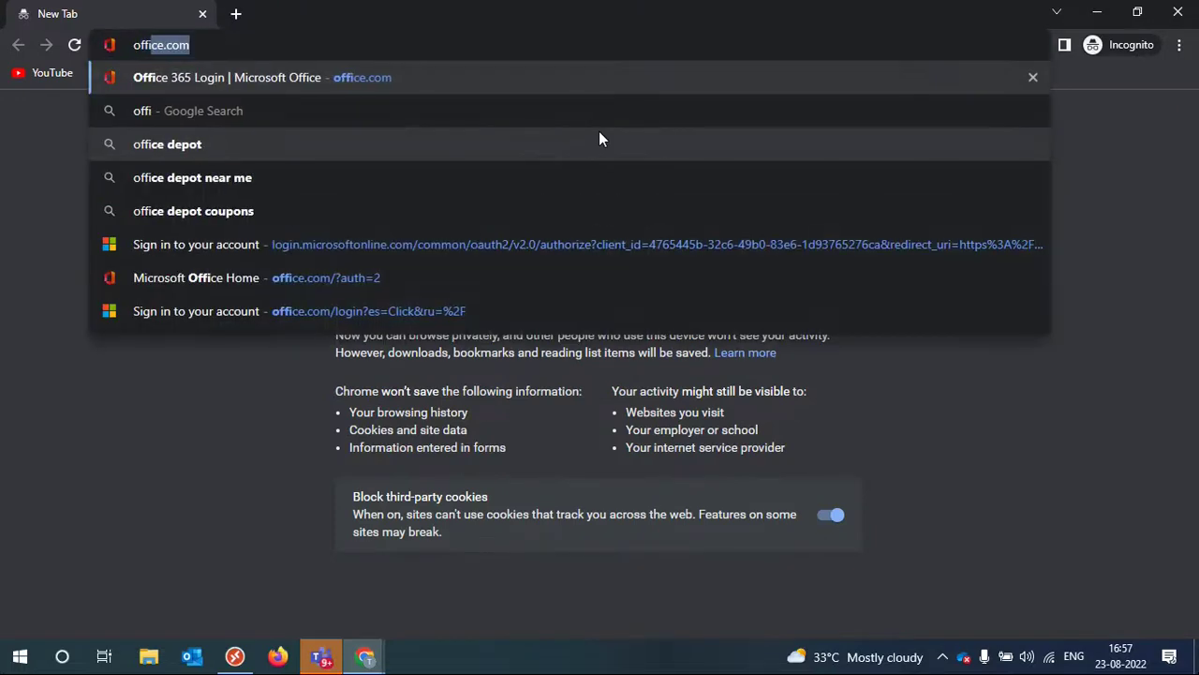
{"action": "key", "text": "Return"}
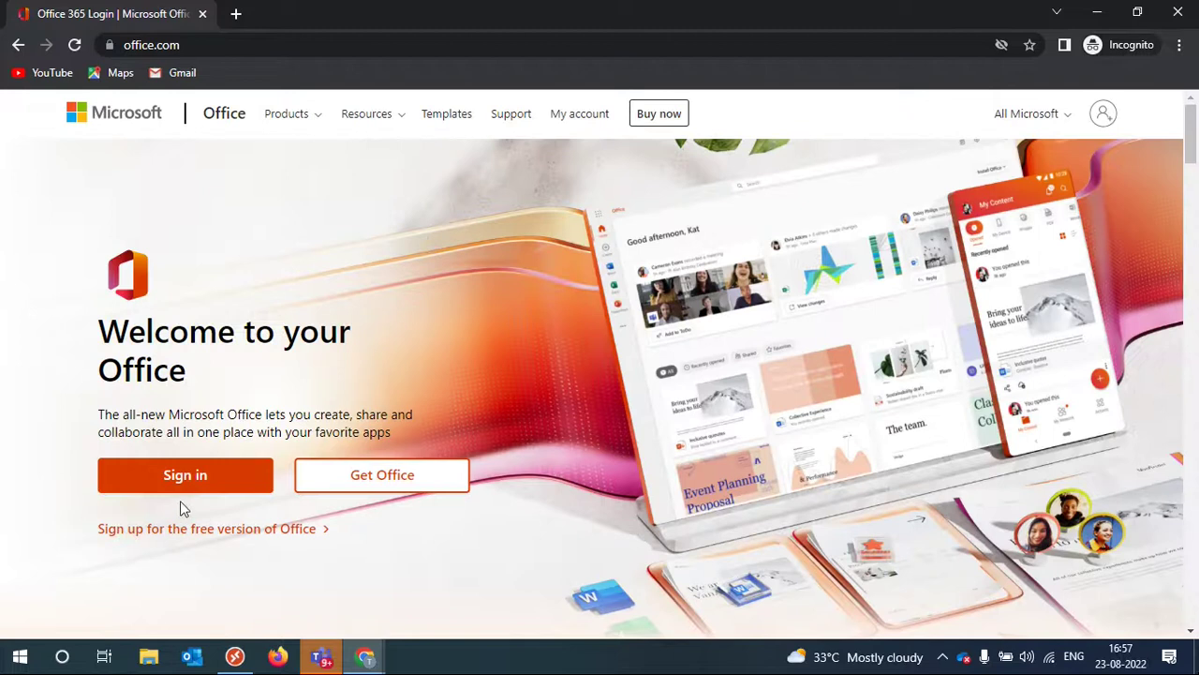
{"action": "left_click", "coordinate": [188, 478]}
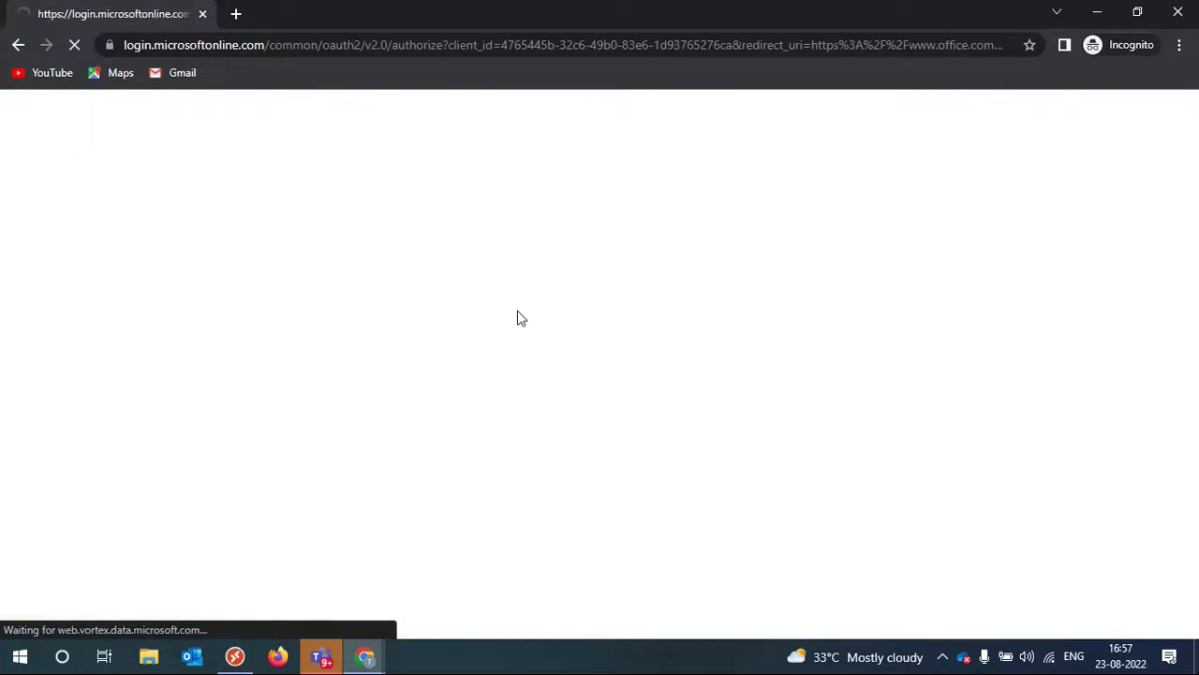
{"action": "key", "text": "Return"}
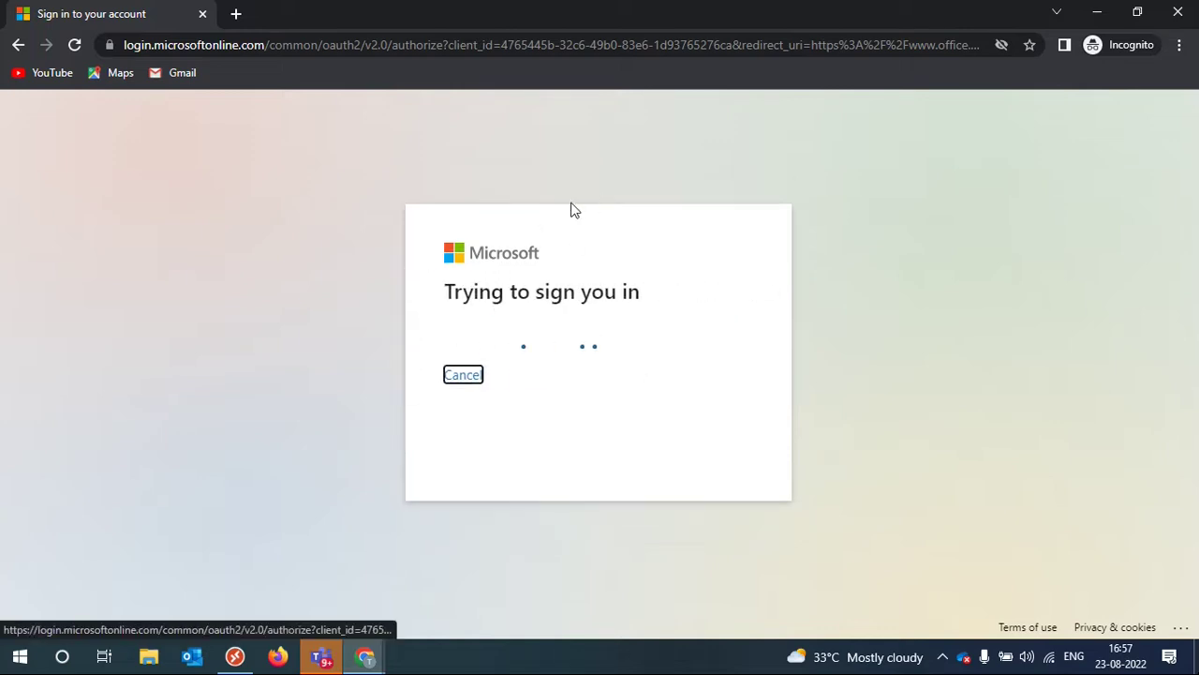
{"action": "type", "text": "•••••••"}
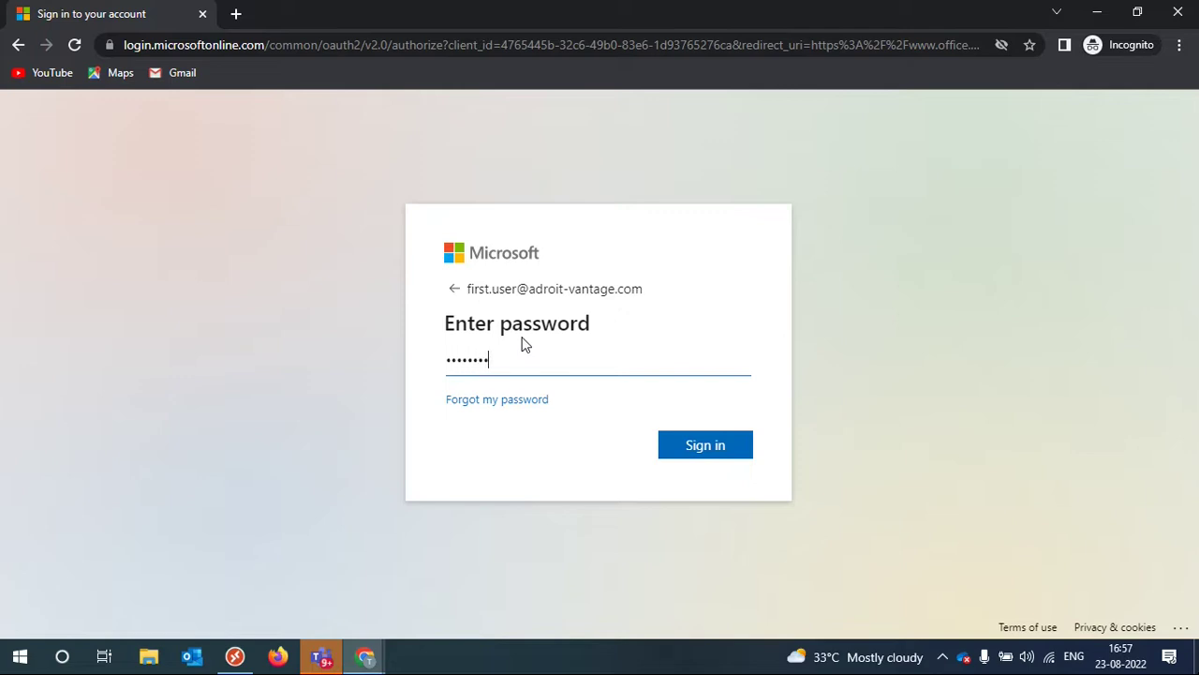
{"action": "type", "text": "•••"}
{"action": "left_click", "coordinate": [713, 446]}
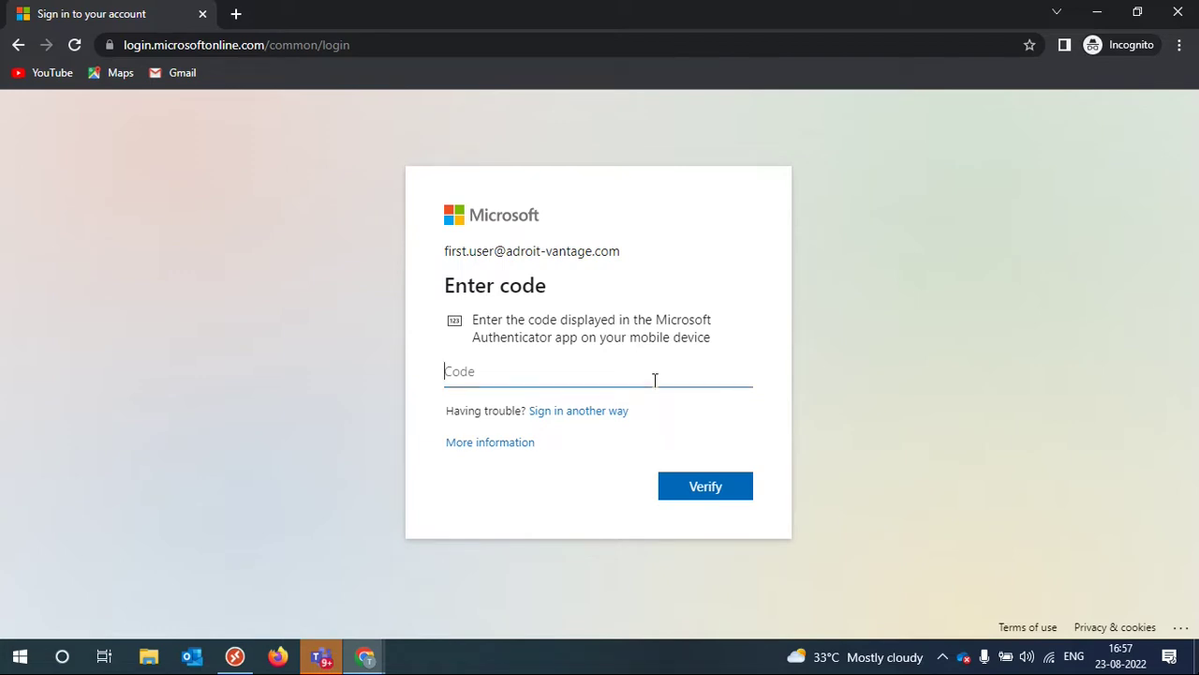
- Verify the Authenticator code and continue past the More information required prompt
{"action": "left_click", "coordinate": [741, 492]}
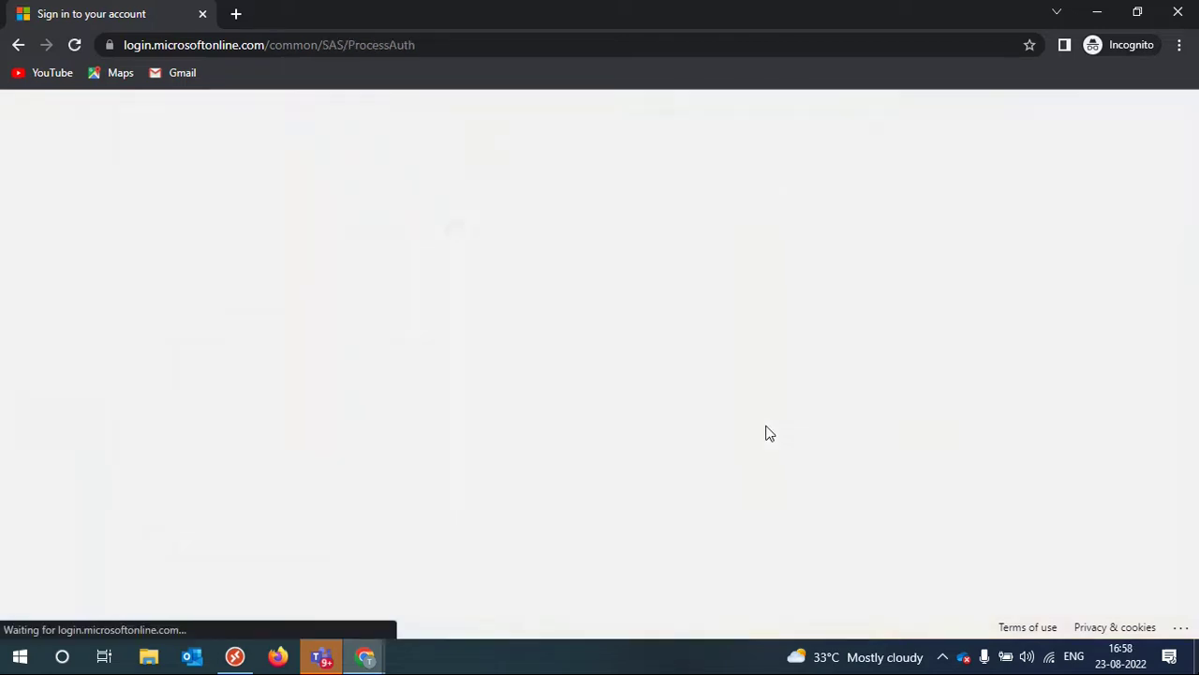
{"action": "left_click", "coordinate": [689, 469]}
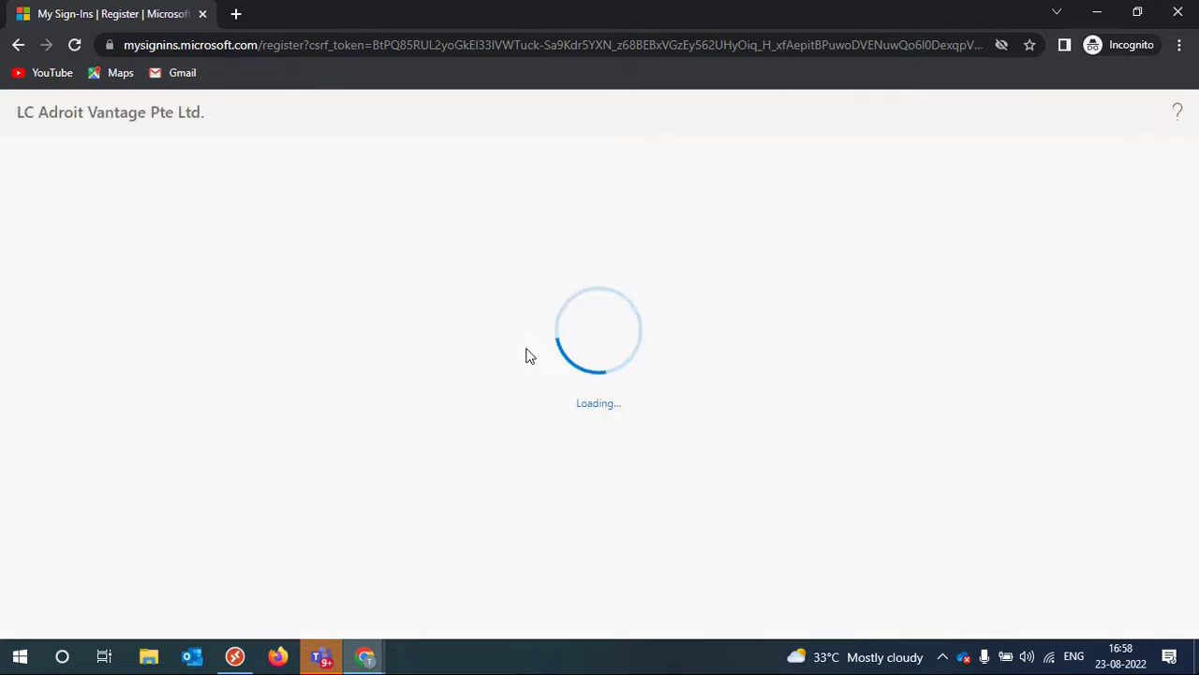
- Enter the user's mobile number with the India (+91) country code and request a text code
{"action": "left_click", "coordinate": [518, 400]}
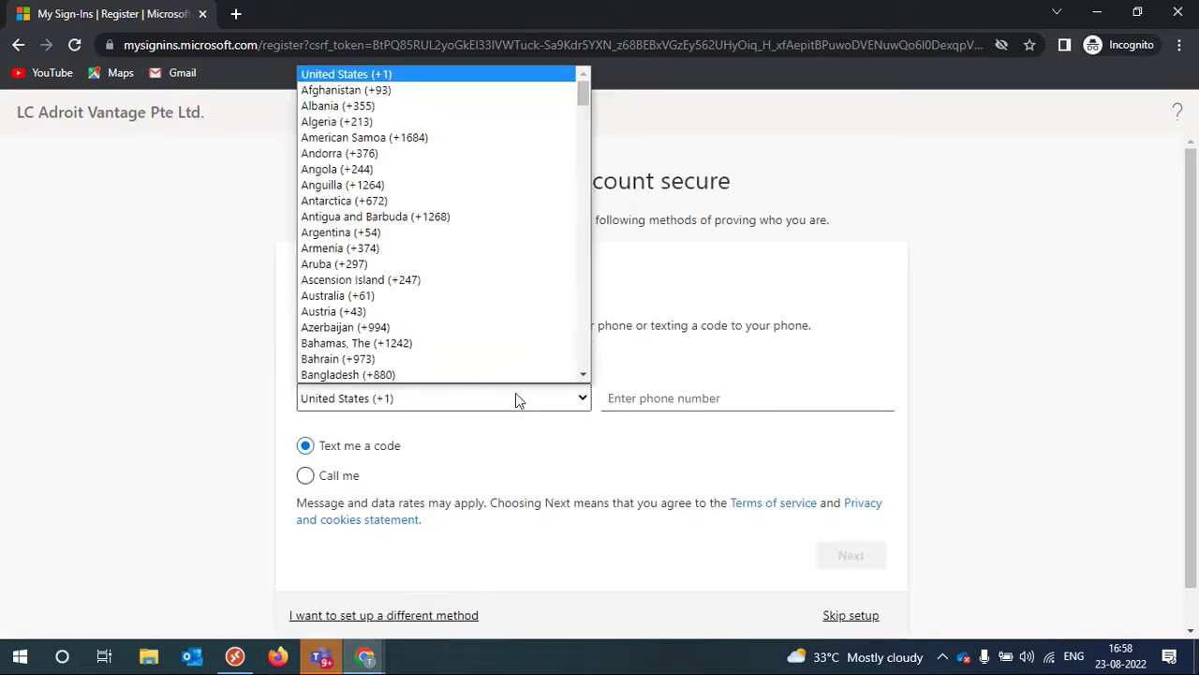
{"action": "type", "text": "in"}
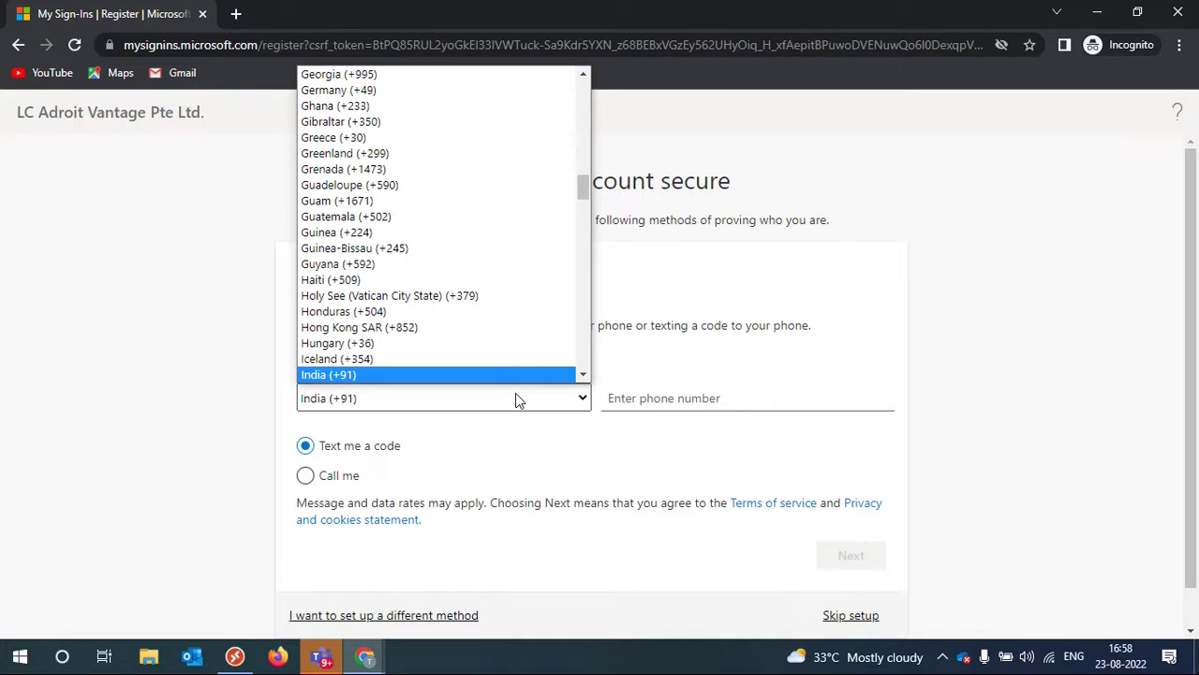
{"action": "left_click", "coordinate": [515, 375]}
{"action": "left_click", "coordinate": [657, 395]}
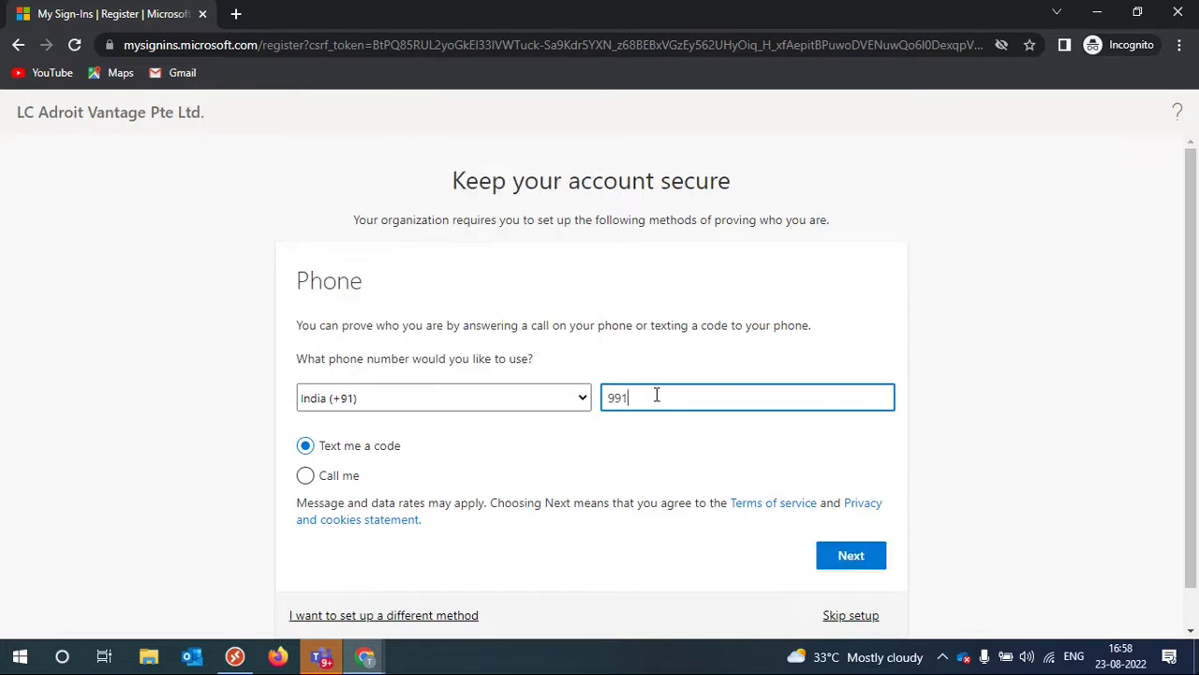
{"action": "left_click", "coordinate": [852, 557]}
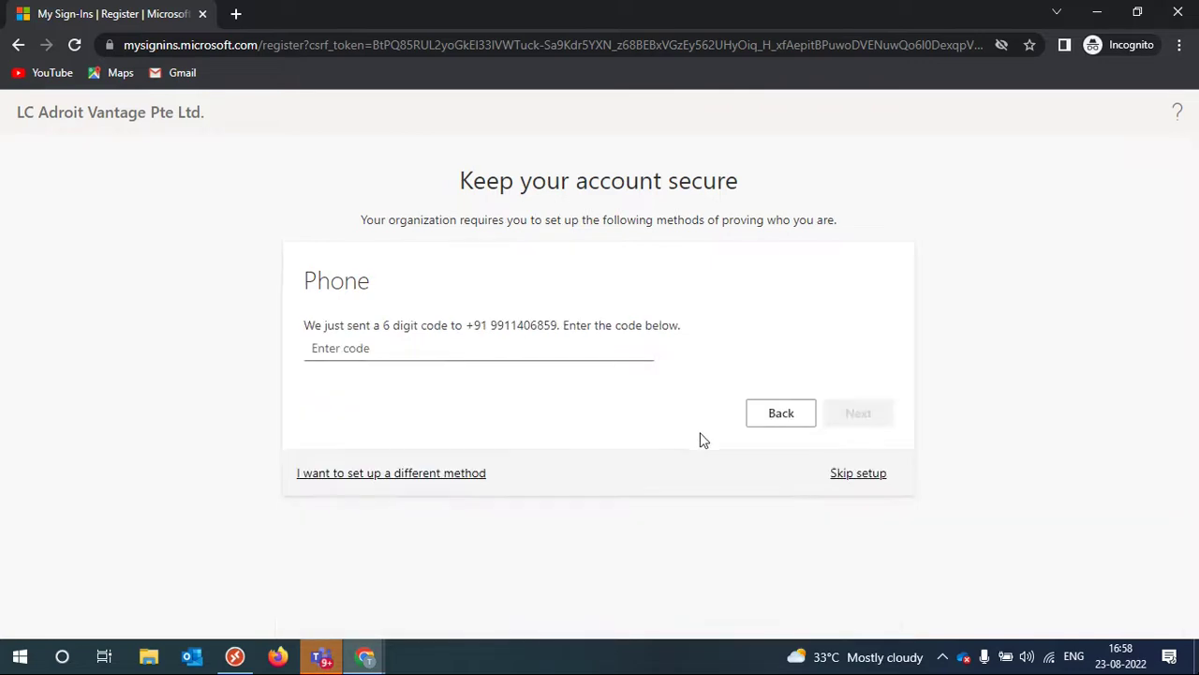
- Enter the texted verification code and finish the security info setup
{"action": "left_click", "coordinate": [364, 349]}
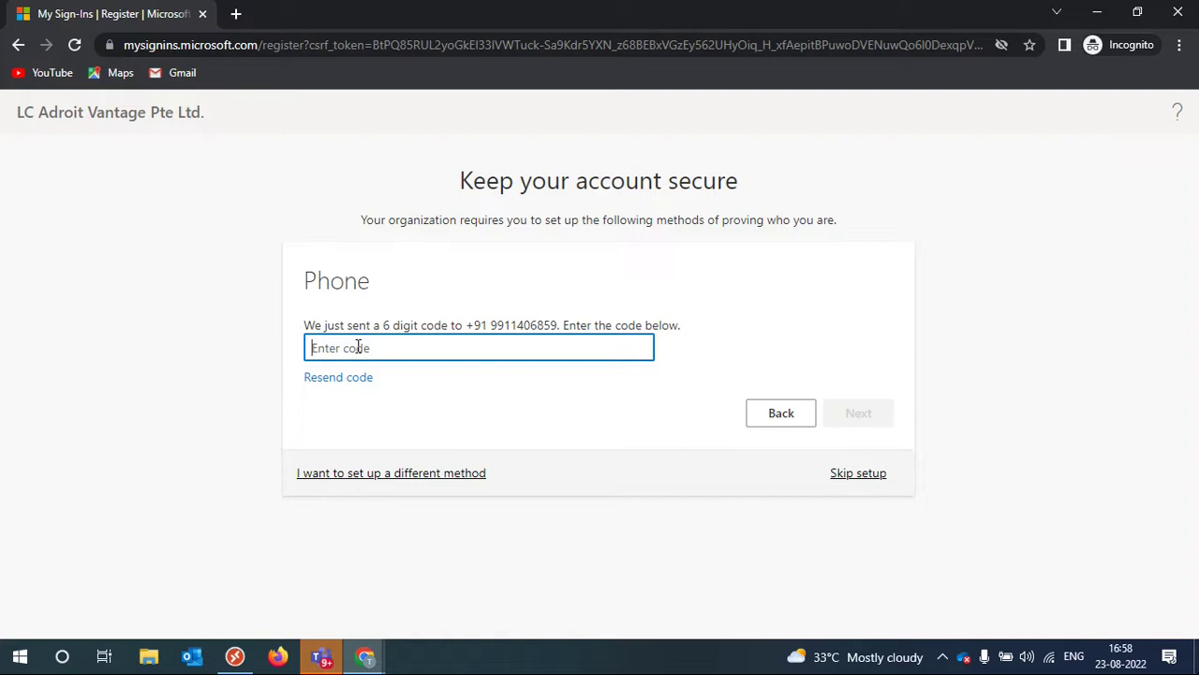
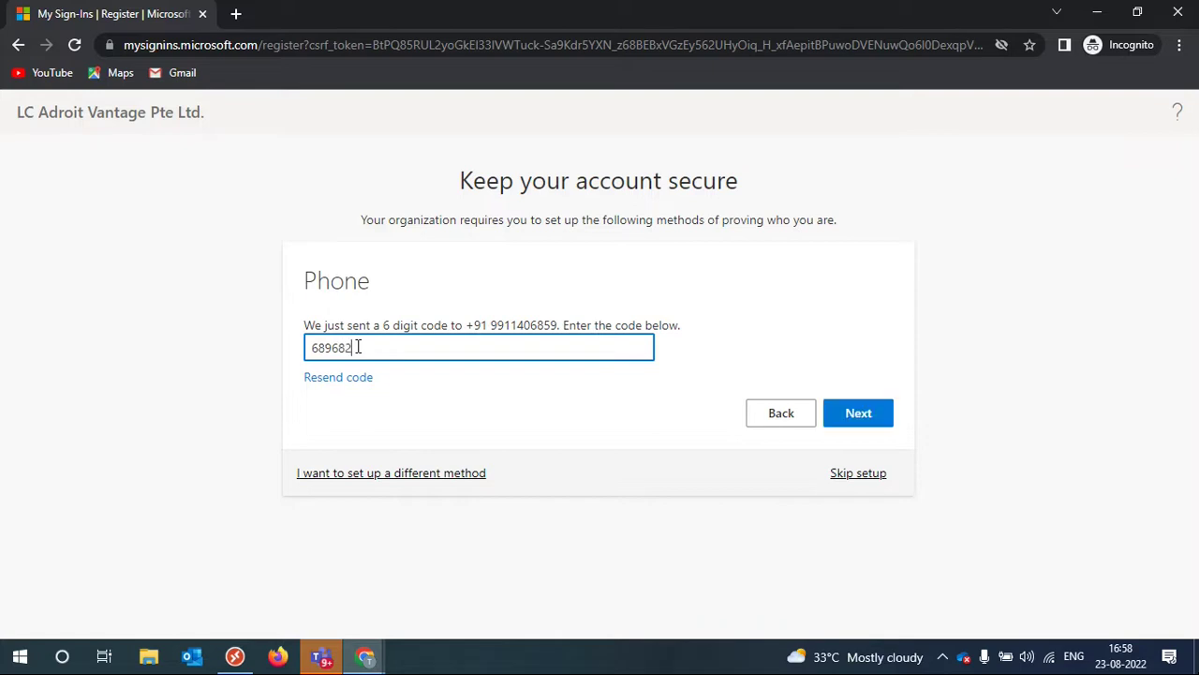
{"action": "left_click", "coordinate": [856, 412]}
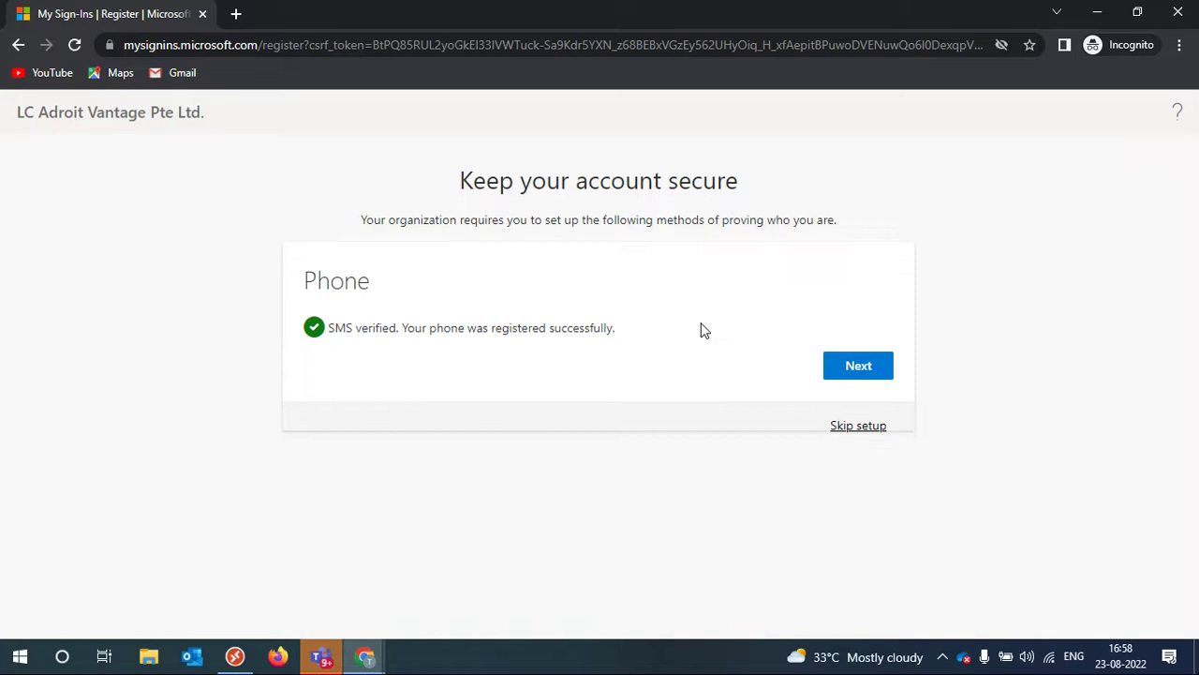
{"action": "left_click", "coordinate": [855, 365]}
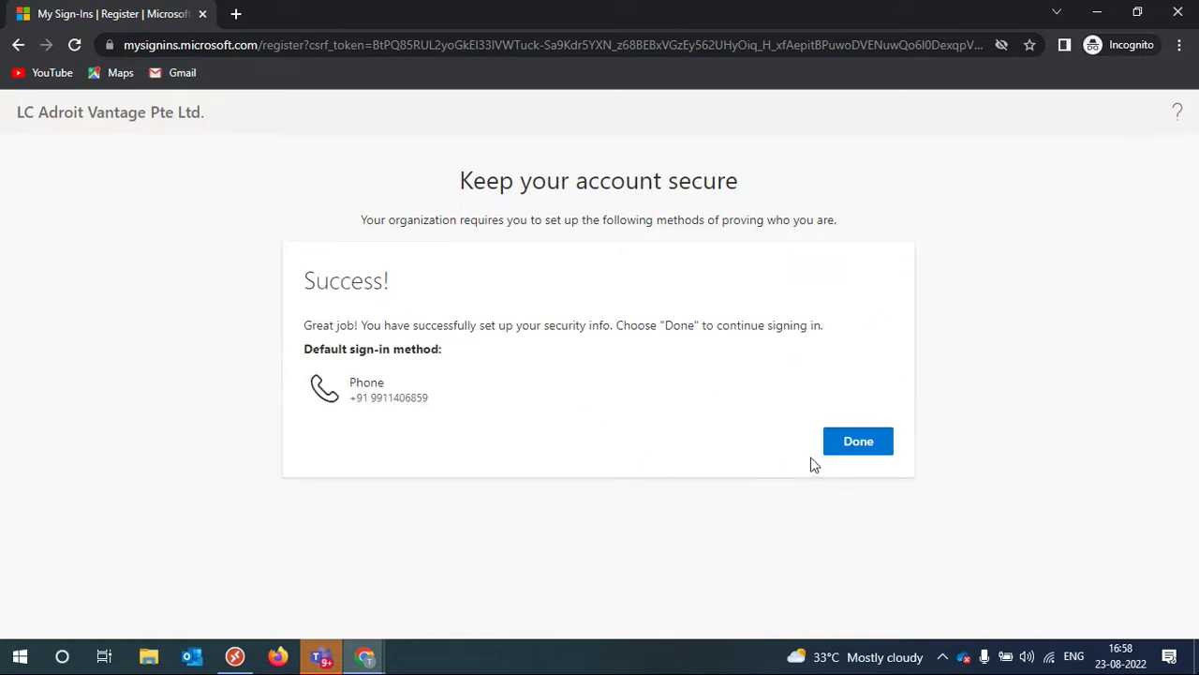
{"action": "left_click", "coordinate": [835, 448]}
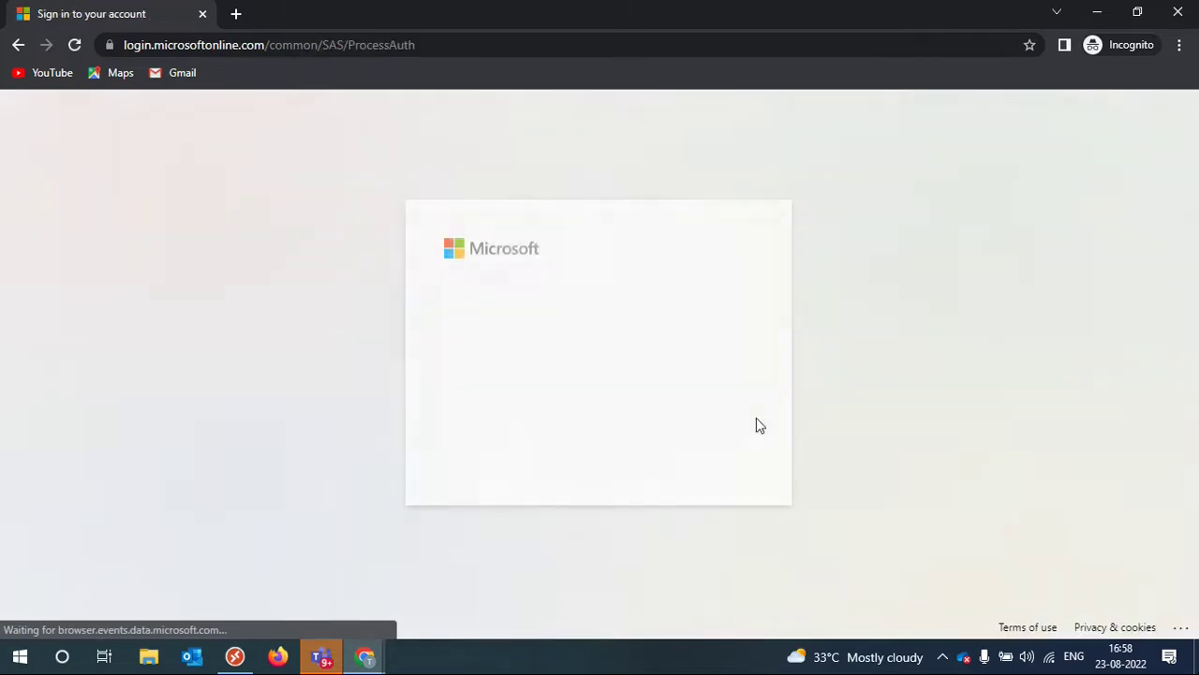
- Stay signed in, close the Incognito window, and load office.com in a fresh Incognito window
{"action": "left_click", "coordinate": [703, 453]}
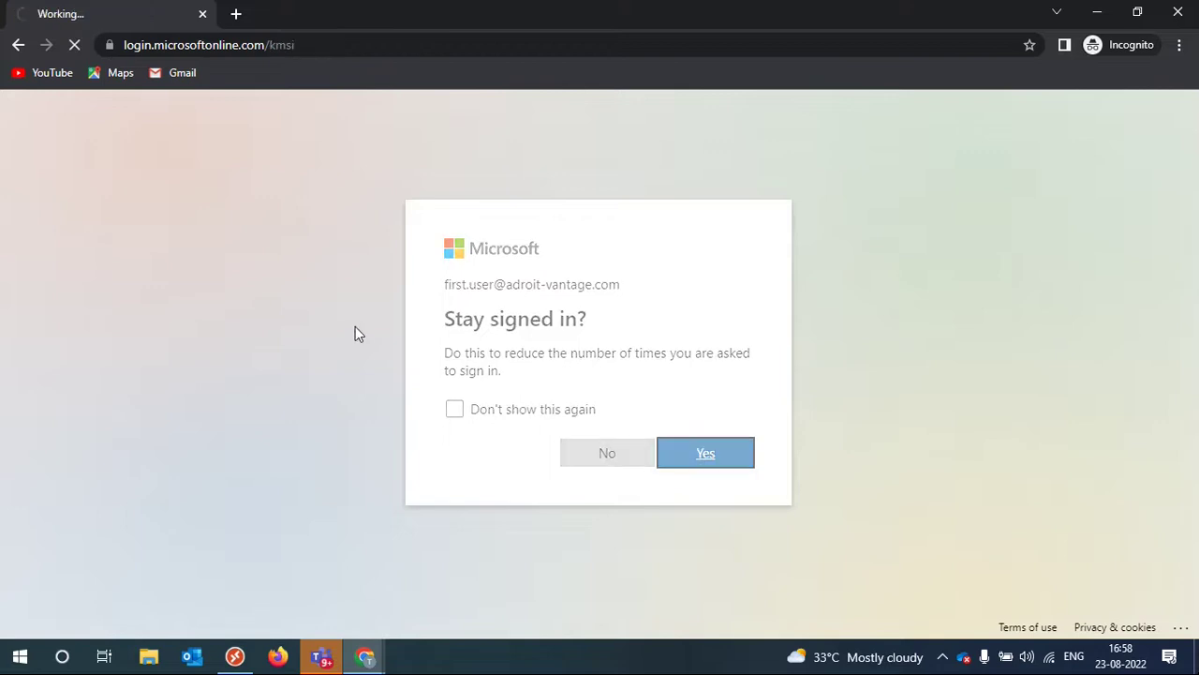
{"action": "left_click", "coordinate": [1182, 11]}
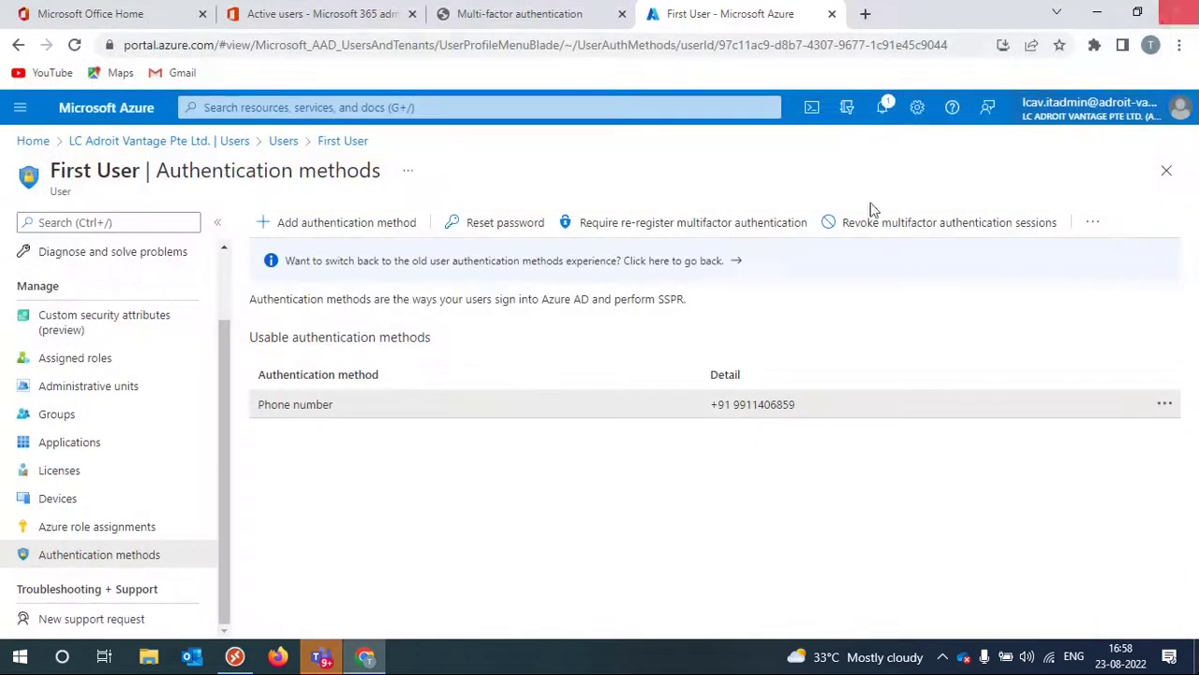
{"action": "left_click", "coordinate": [1180, 44]}
{"action": "left_click", "coordinate": [1024, 112]}
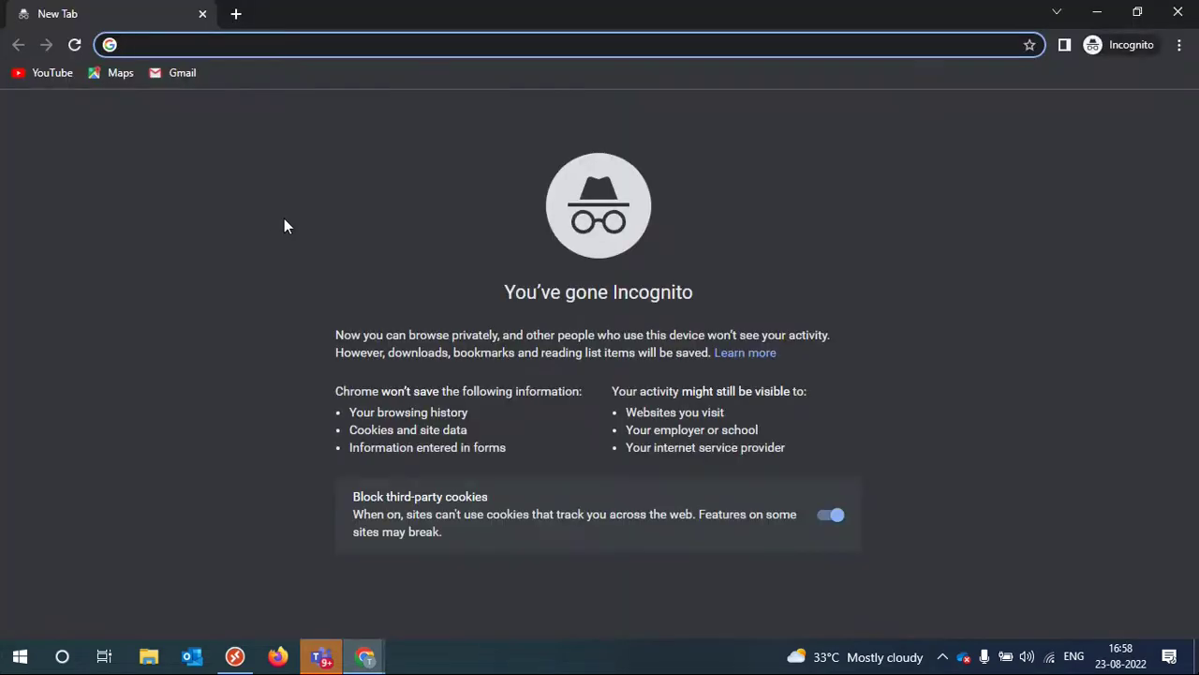
{"action": "type", "text": "office"}
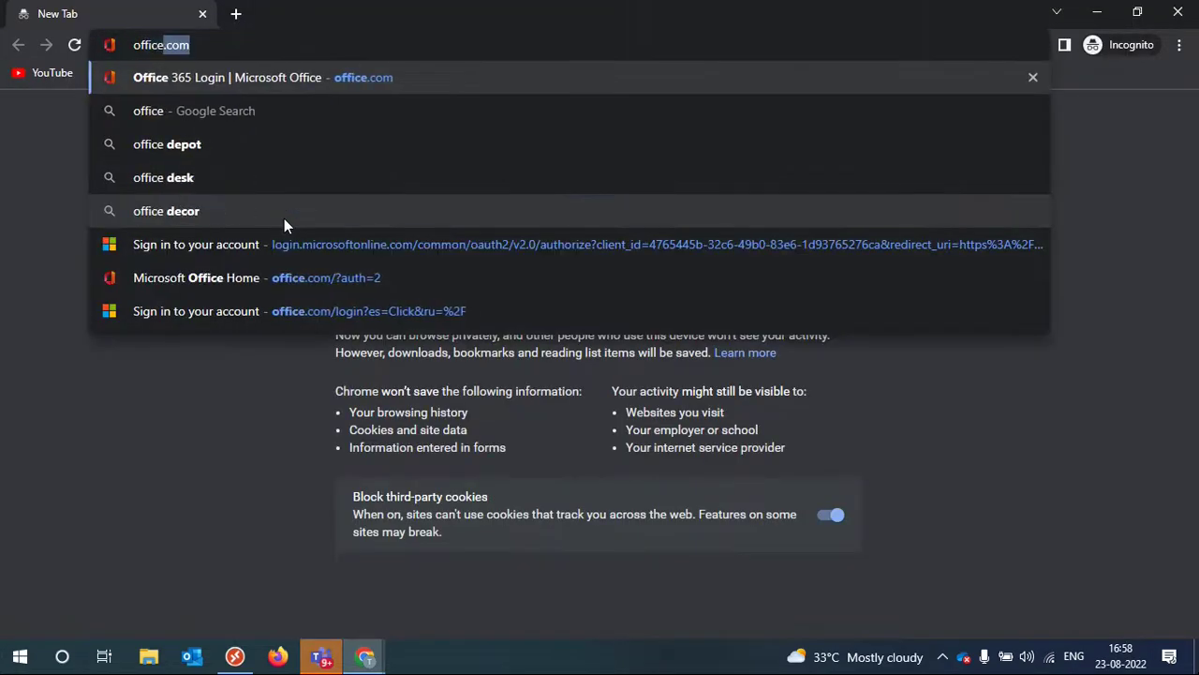
{"action": "key", "text": "Return"}
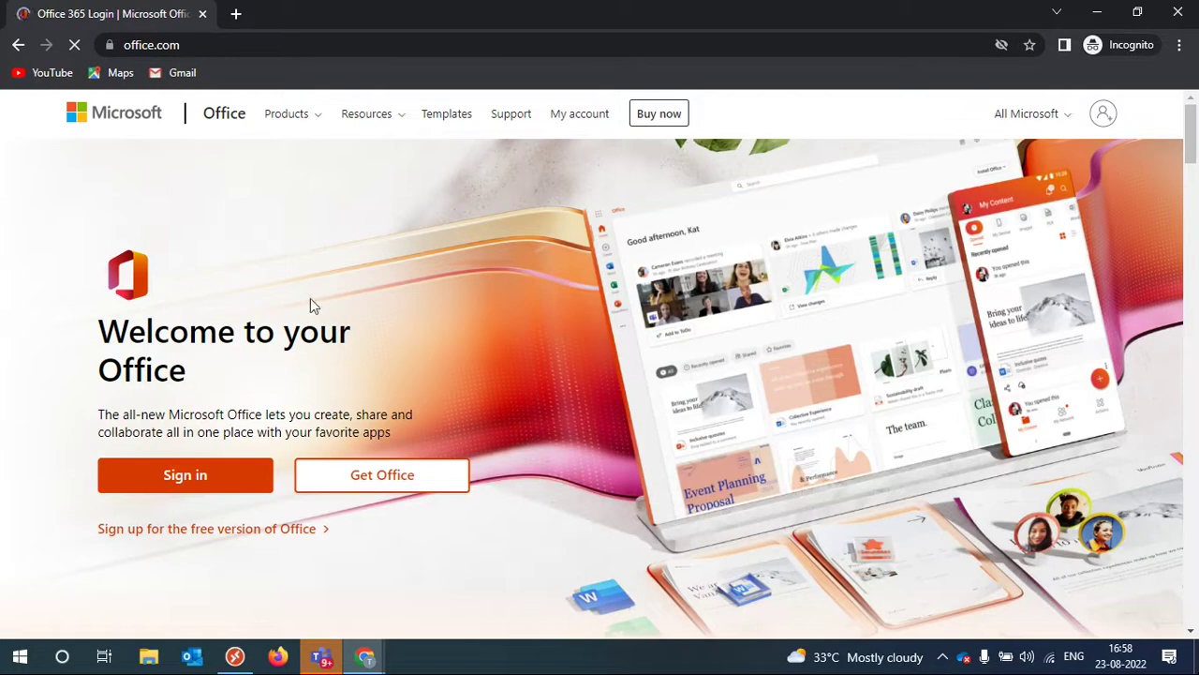
- Sign in on office.com with the first user's email address and password
{"action": "left_click", "coordinate": [214, 472]}
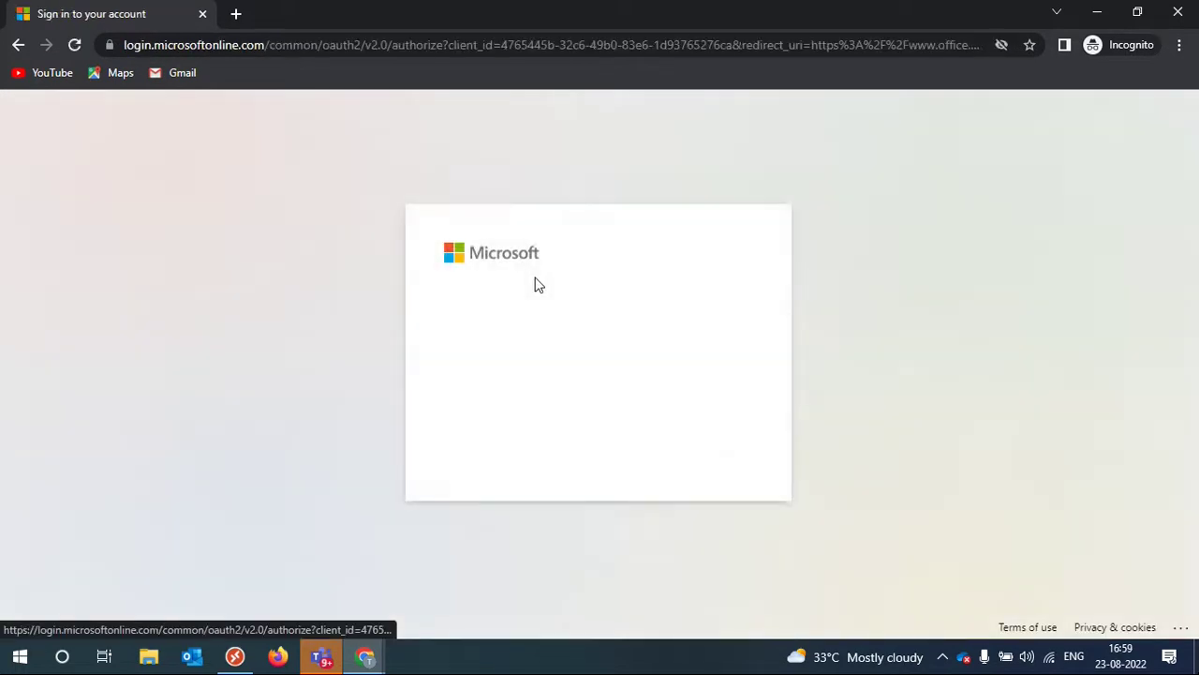
{"action": "left_click", "coordinate": [547, 295]}
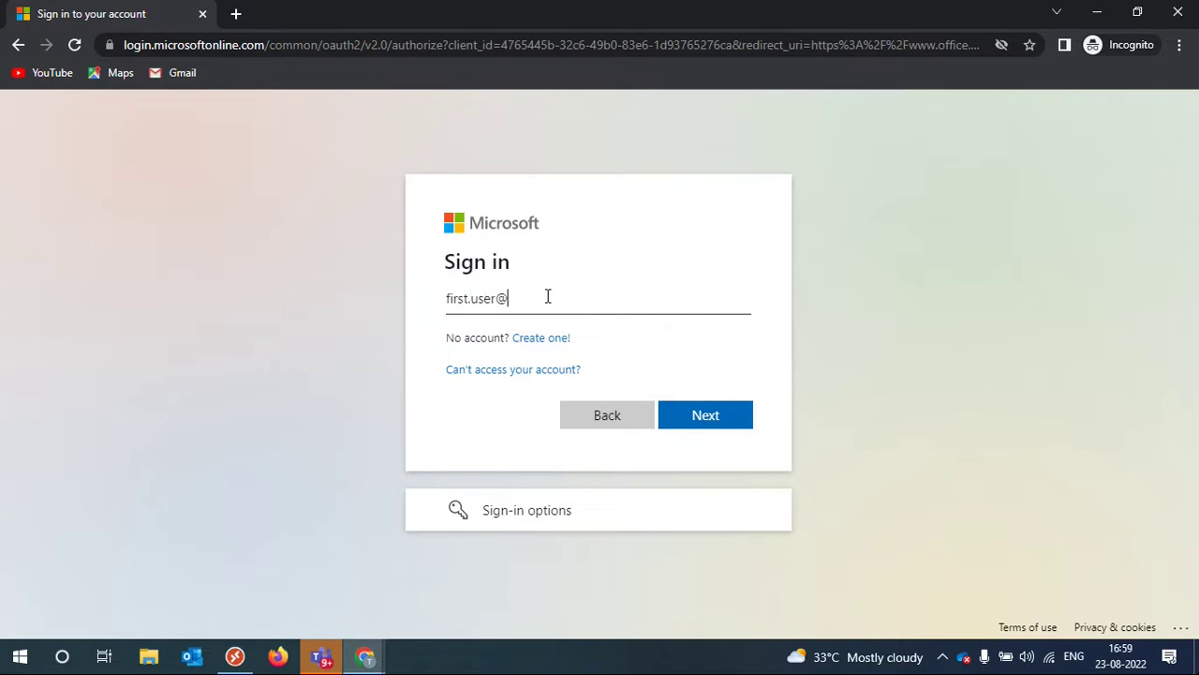
{"action": "key", "text": "Return"}
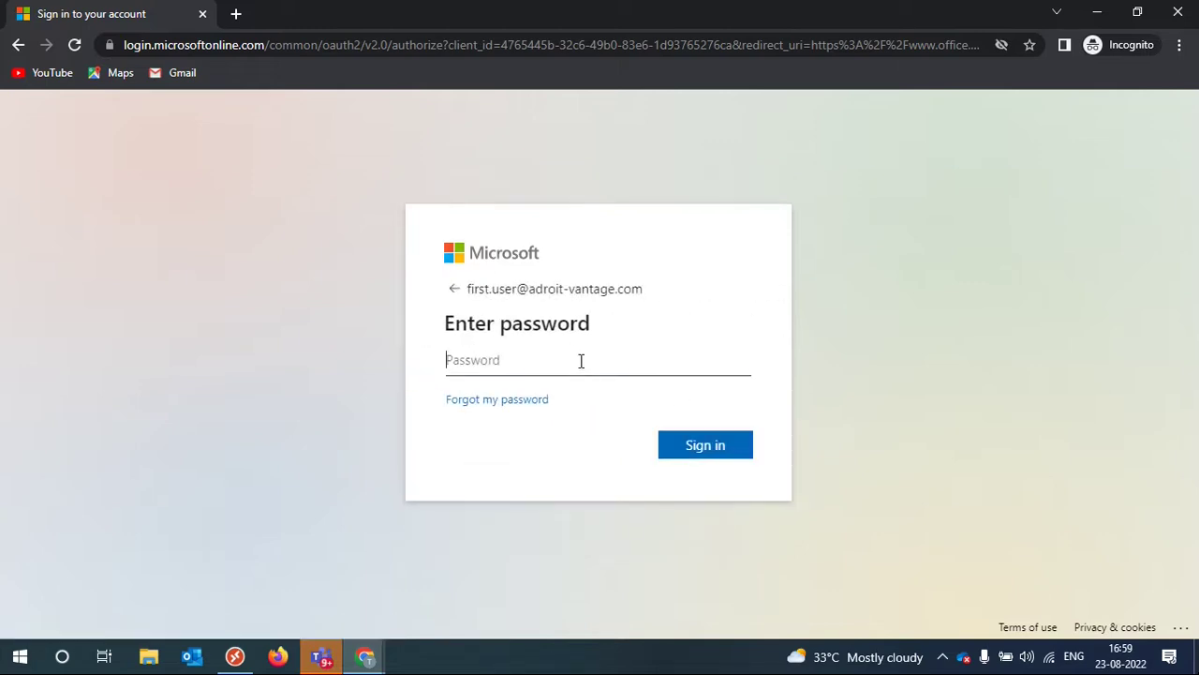
{"action": "type", "text": "•••••••"}
{"action": "key", "text": "Return"}
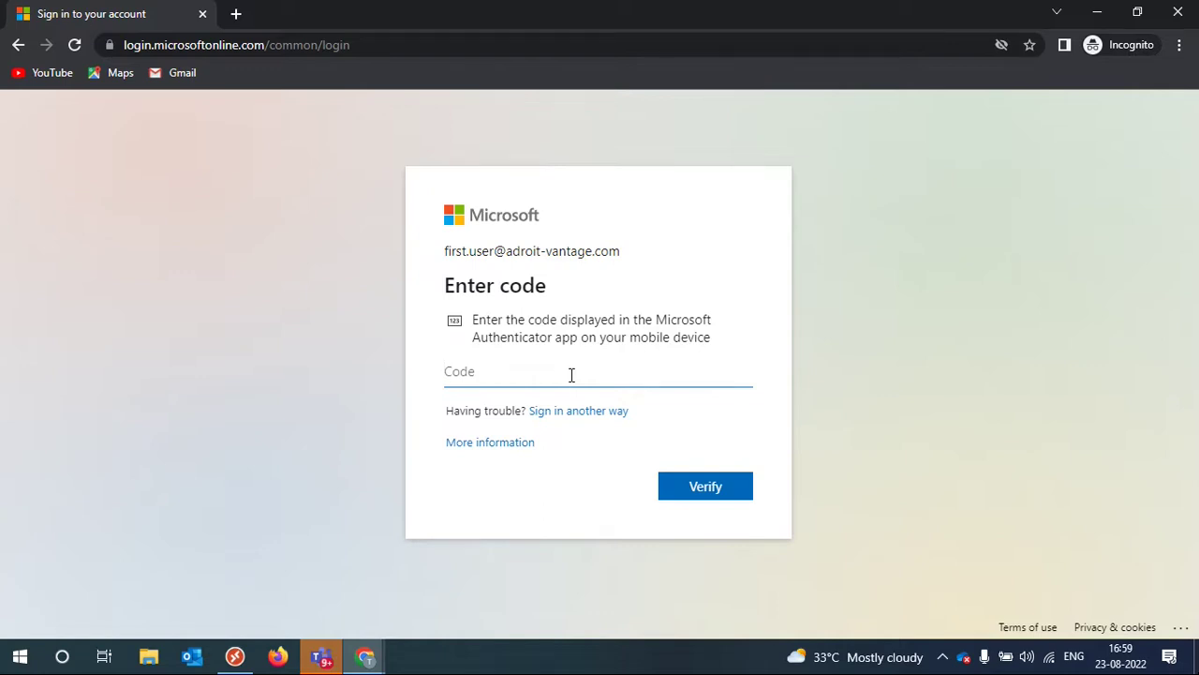
- Verify the sign-in with the Authenticator app code and choose to stay signed in
{"action": "left_click", "coordinate": [705, 491]}
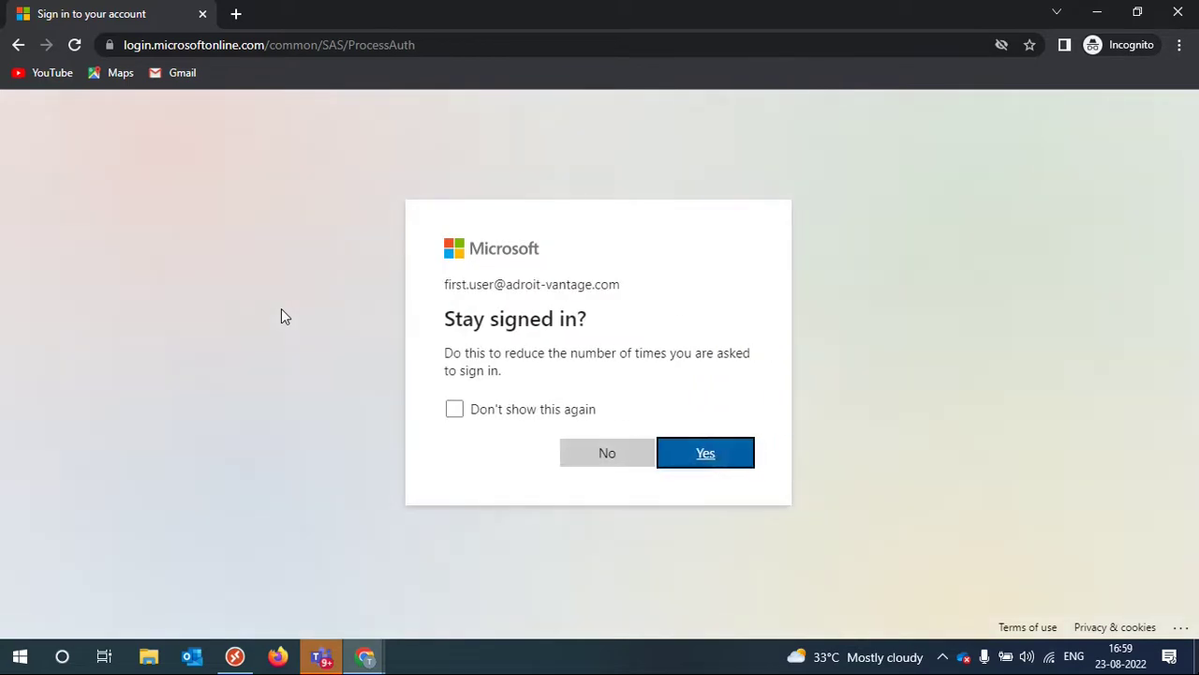
{"action": "key", "text": "Return"}
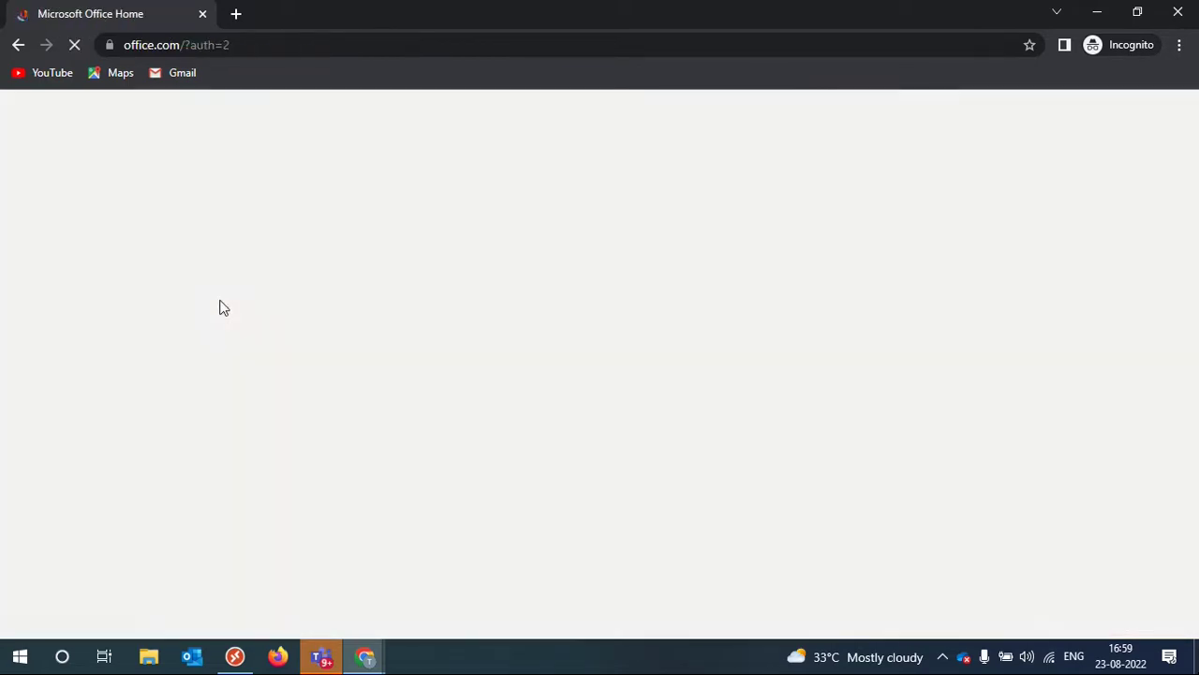